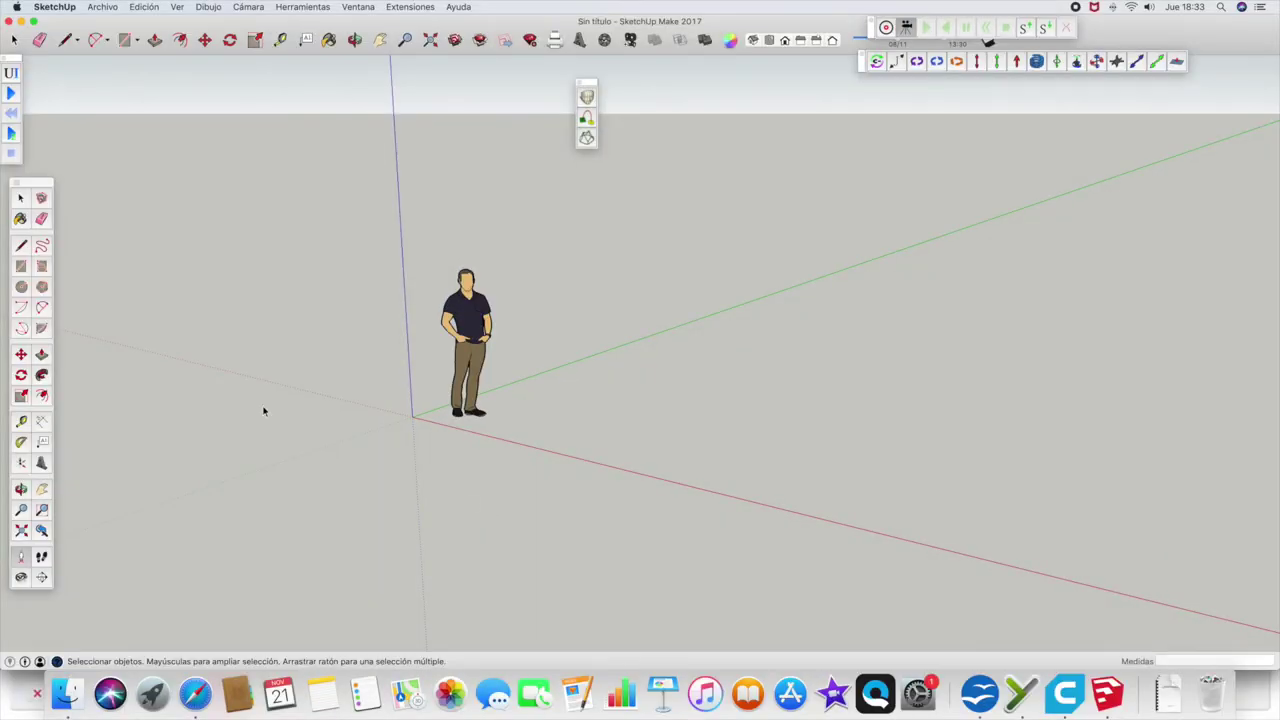
Delete the default person figure so the scene is empty.
click(478, 323)
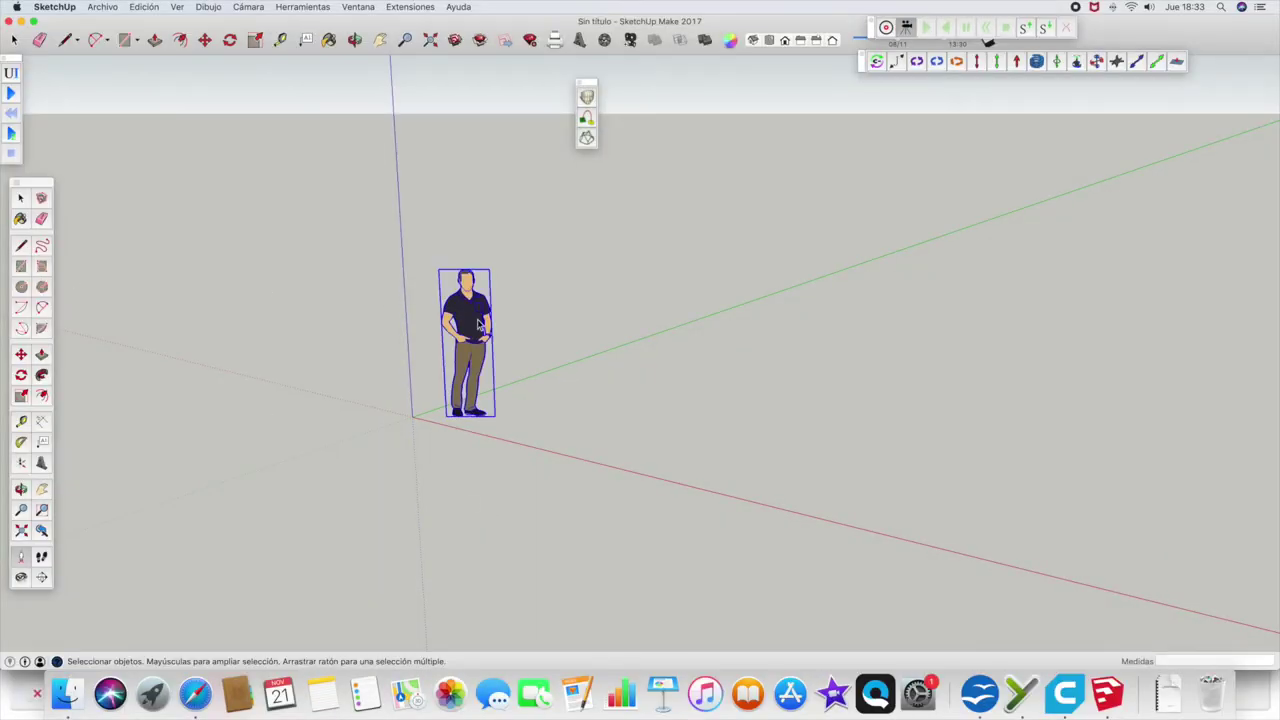
key(Delete)
click(21, 266)
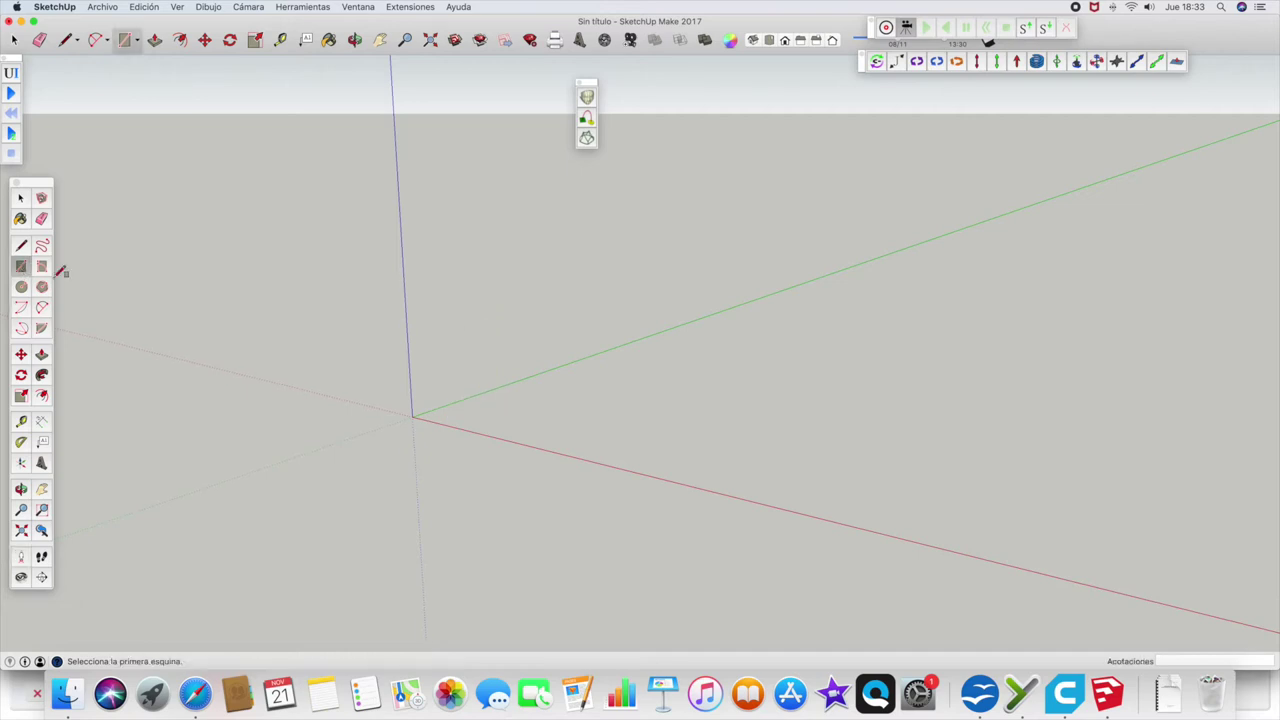
Draw an 80 × 80 mm square starting at the origin.
click(412, 416)
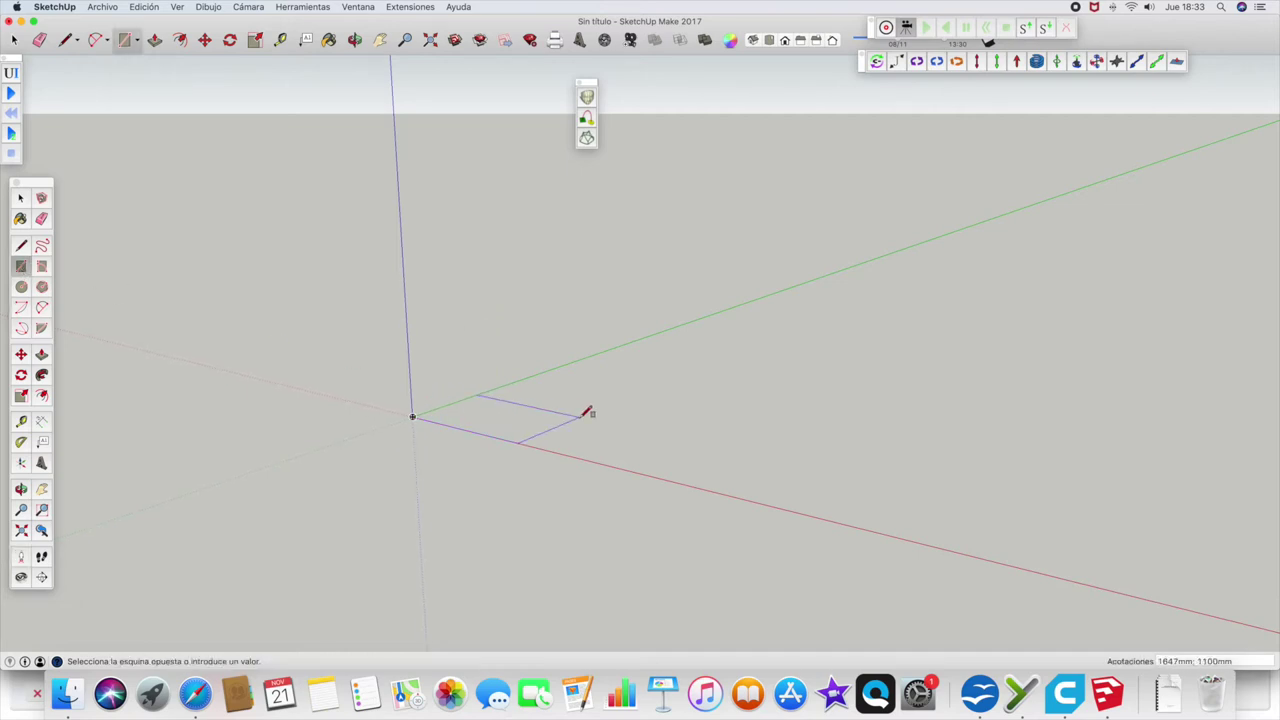
text(80)
text(;80)
key(Return)
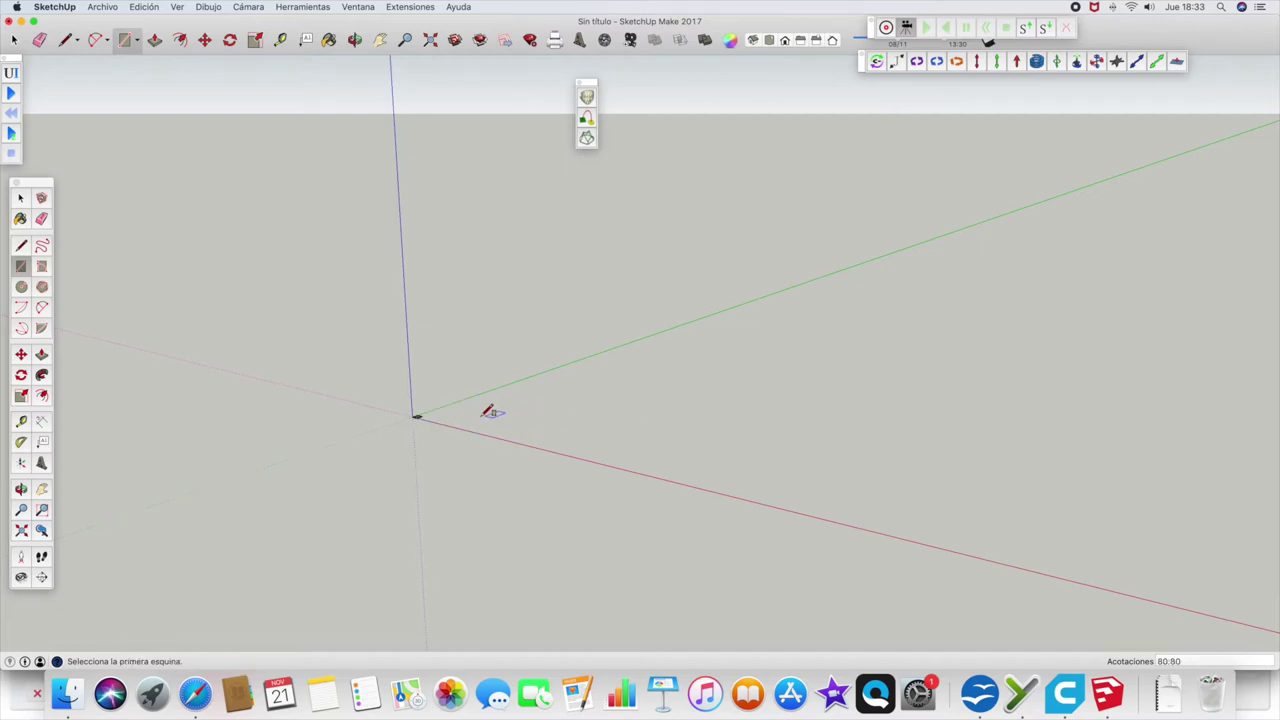
scroll(420, 412, down, 2)
scroll(420, 412, up, 5)
Push/pull the square up 80 mm into a cube.
click(41, 356)
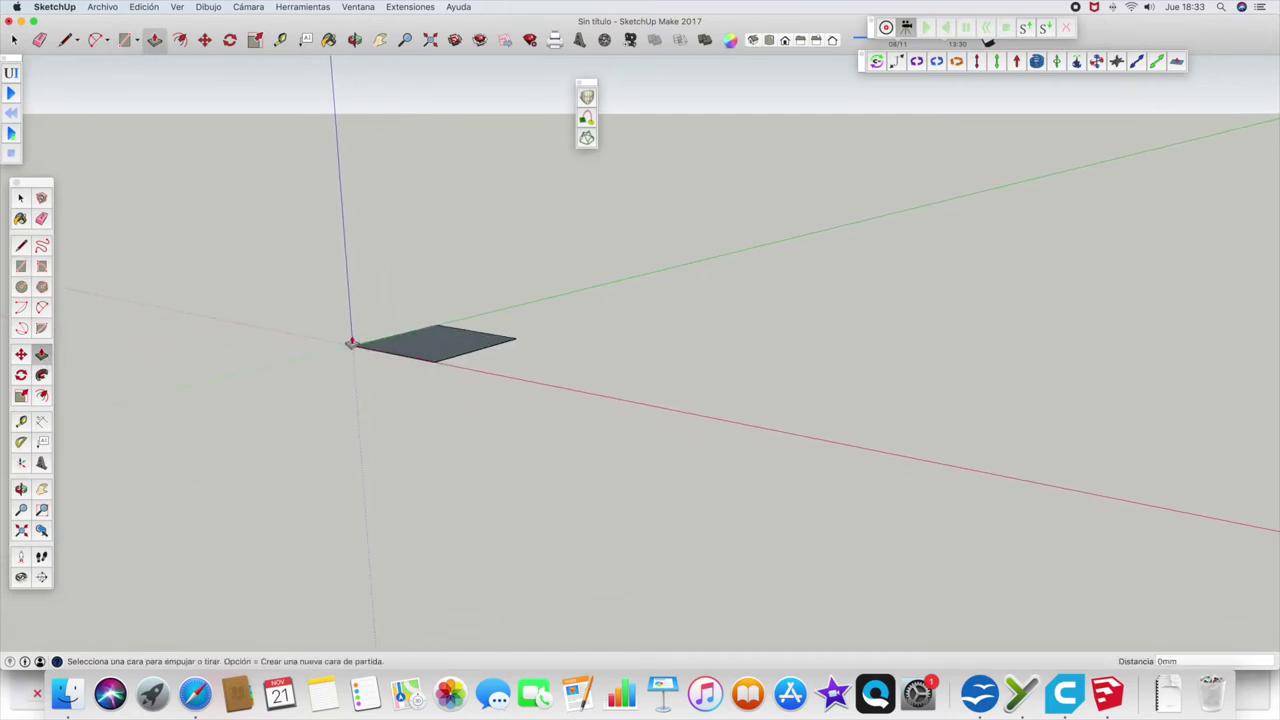
drag(434, 344, 436, 313)
text(80)
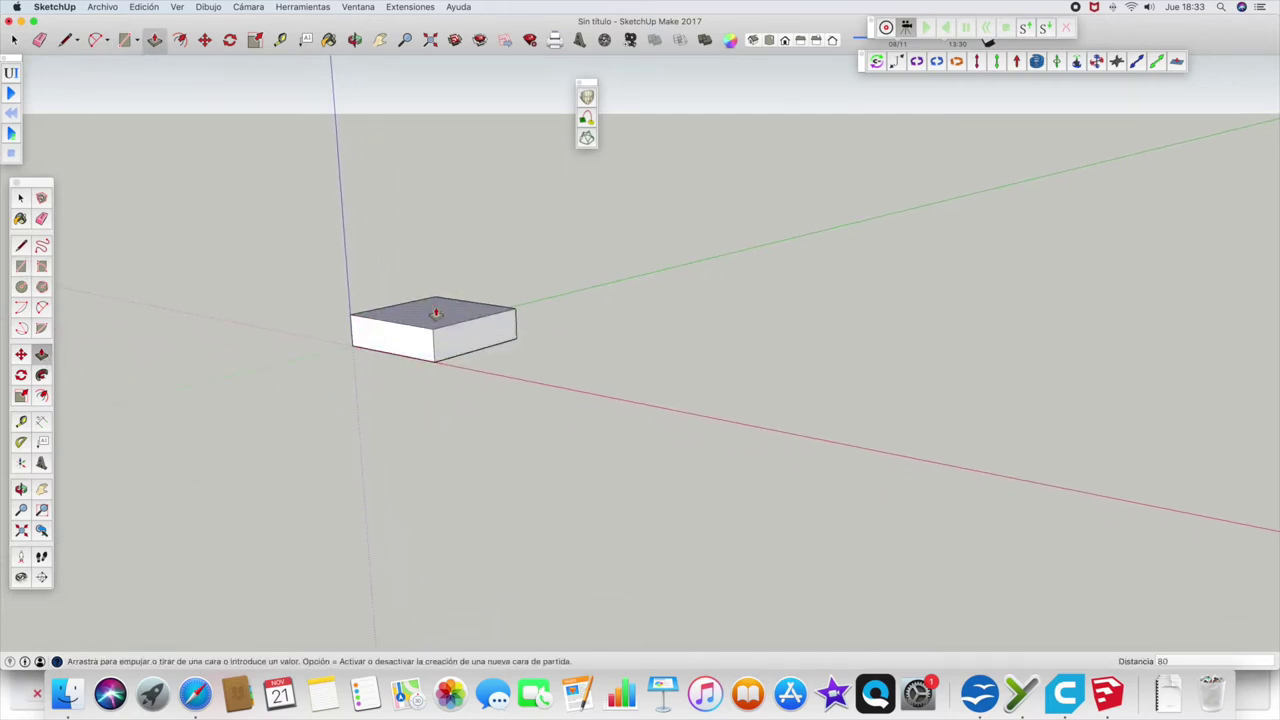
key(Return)
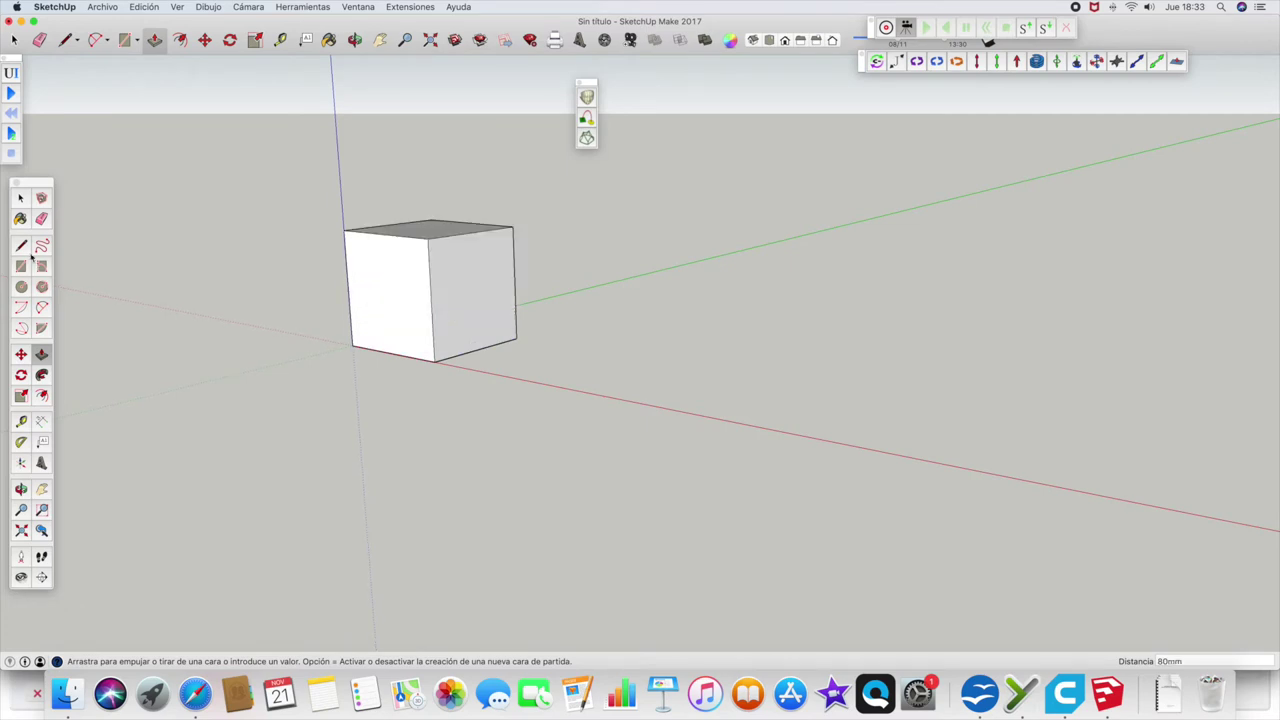
click(21, 245)
Draw two diagonals across the front cube faces, meeting at the bottom corner.
click(345, 229)
click(434, 358)
click(512, 227)
click(434, 358)
key(o)
mouse_move(557, 297)
mouse_down()
mouse_move(608, 277)
mouse_move(216, 283)
mouse_up()
Add diagonals across the two remaining side faces of the cube.
click(21, 245)
click(603, 216)
click(700, 312)
click(354, 39)
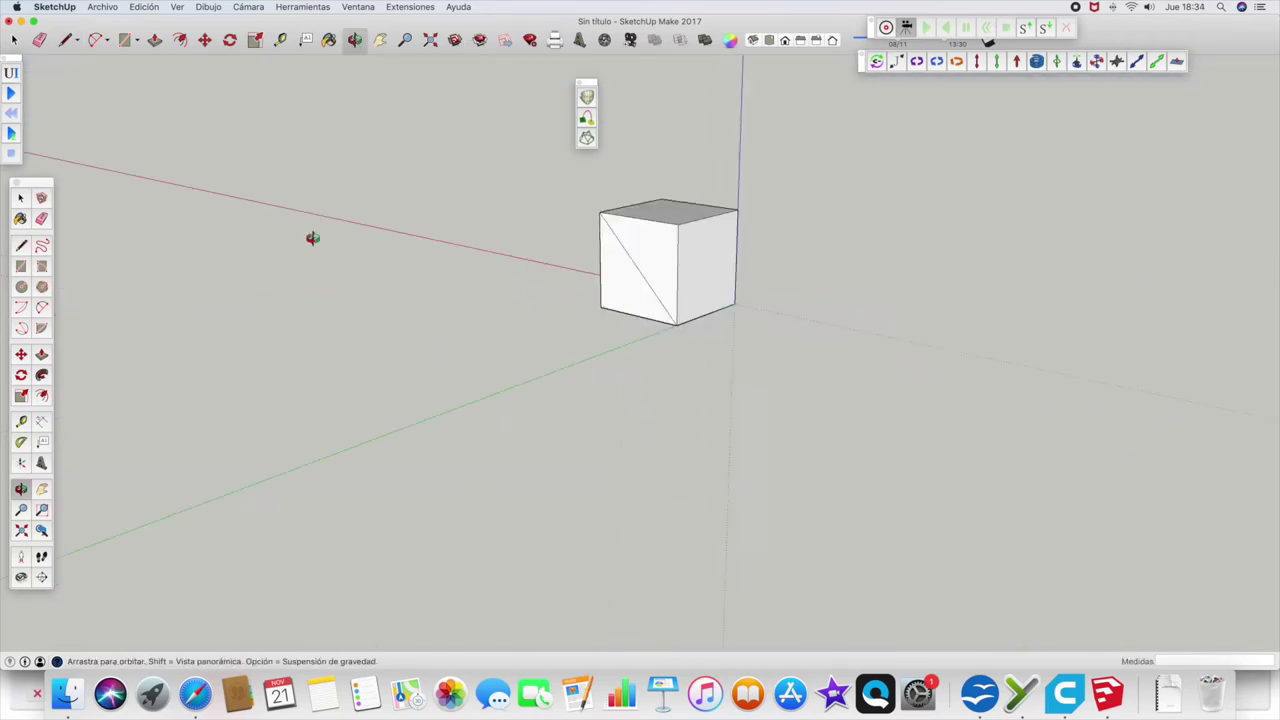
drag(311, 237, 156, 238)
click(21, 245)
click(642, 319)
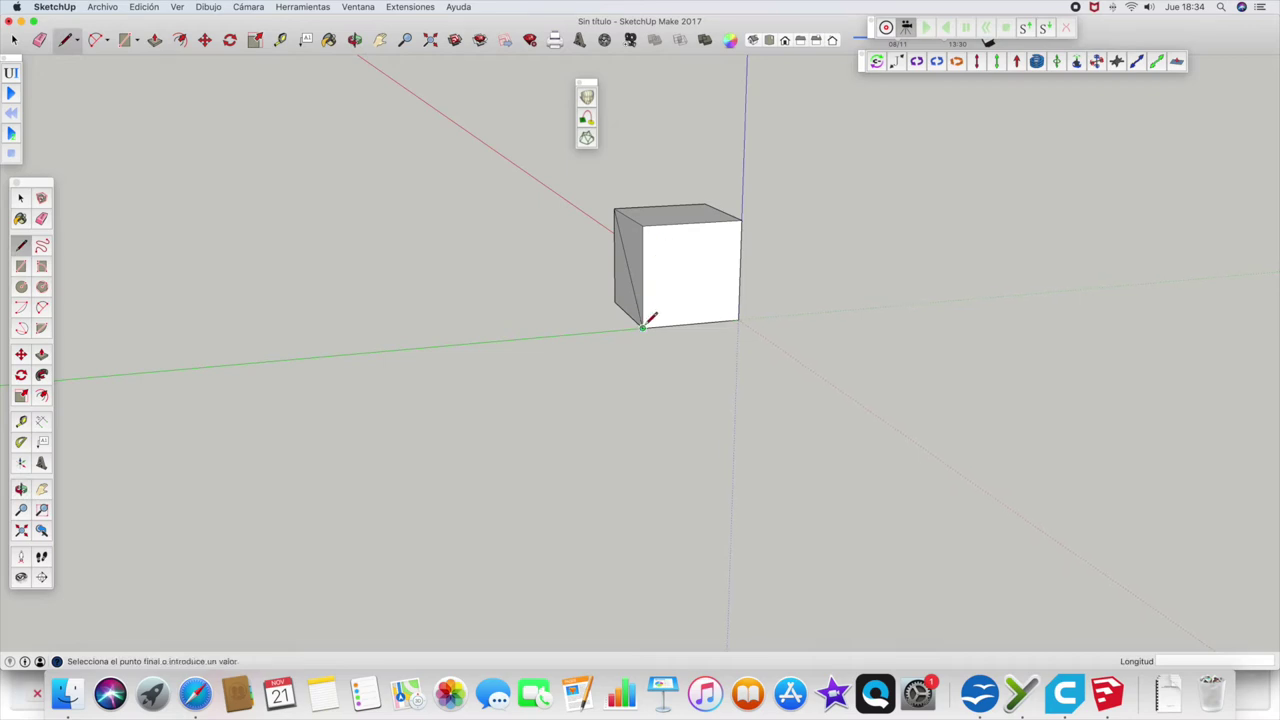
click(740, 222)
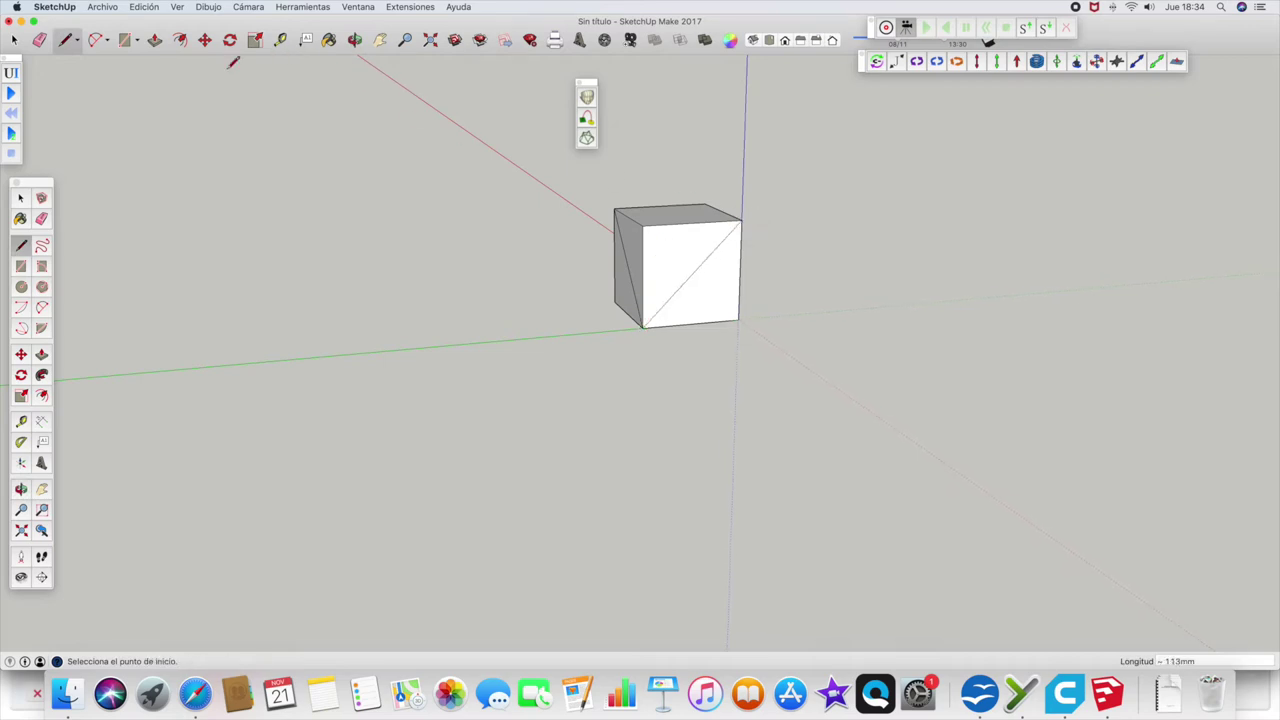
Erase the unwanted cube edges and faces, leaving a zigzag wire outline.
click(41, 218)
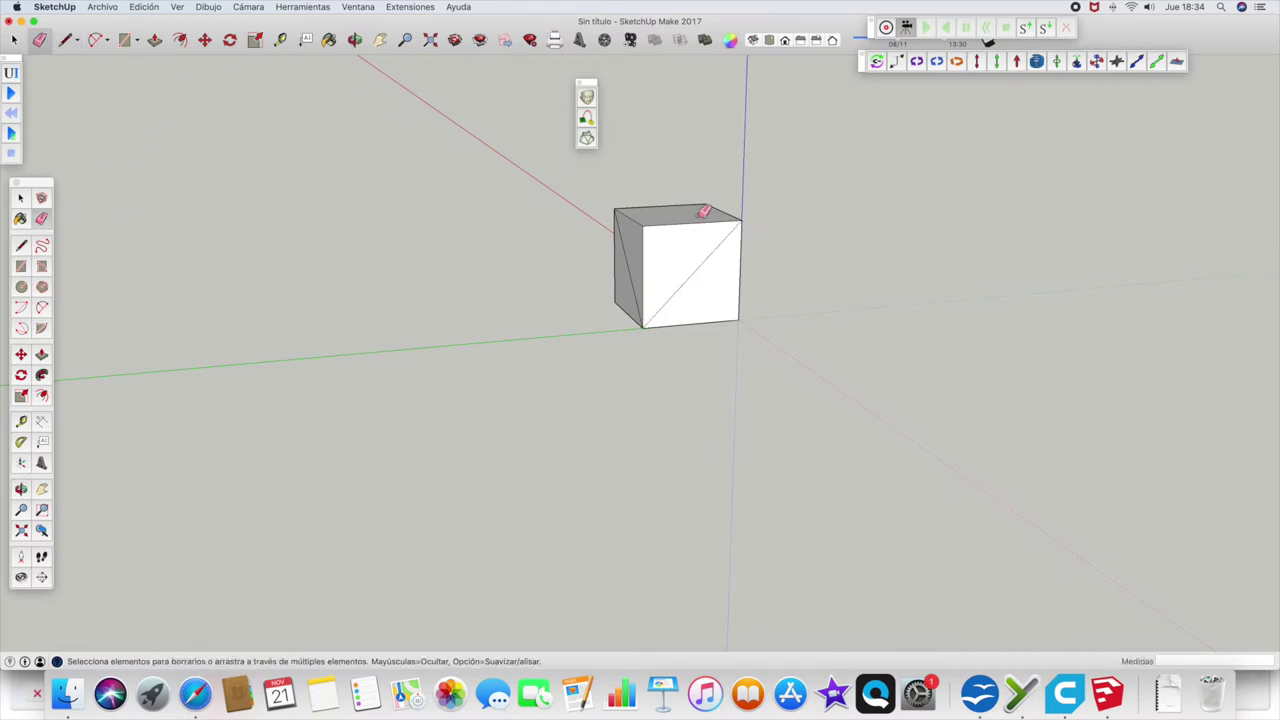
click(648, 222)
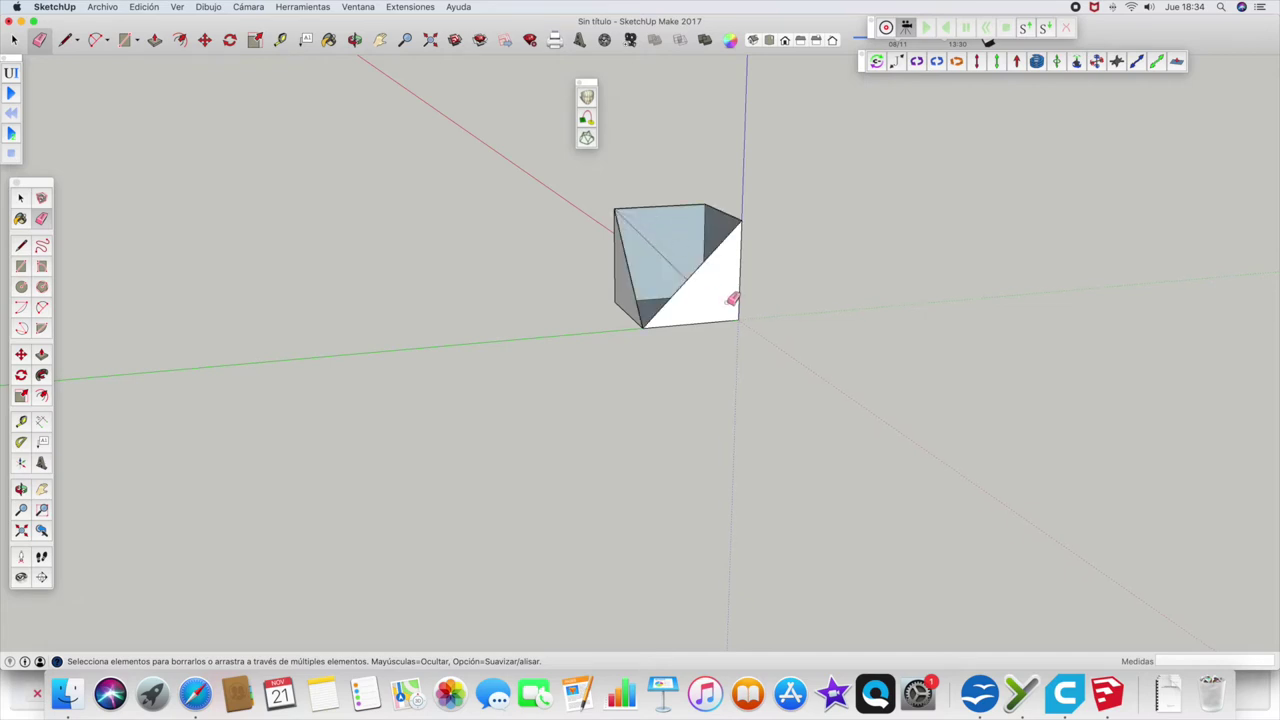
click(743, 317)
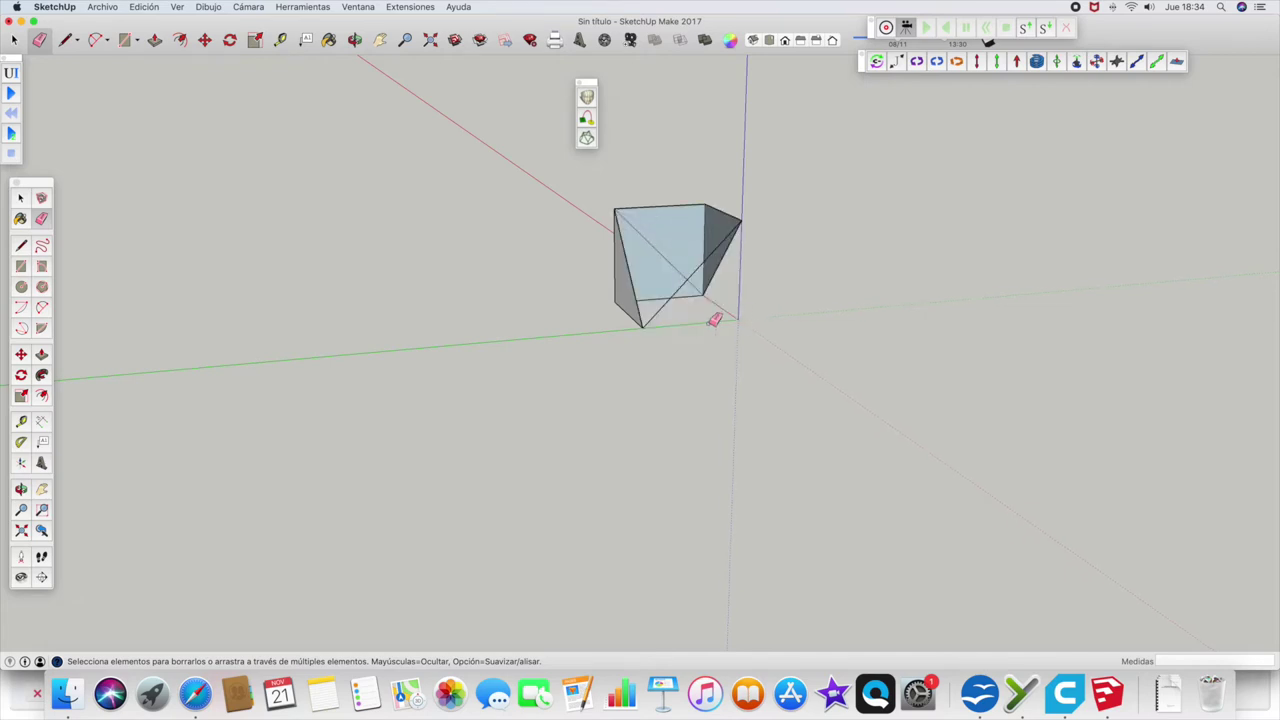
click(617, 300)
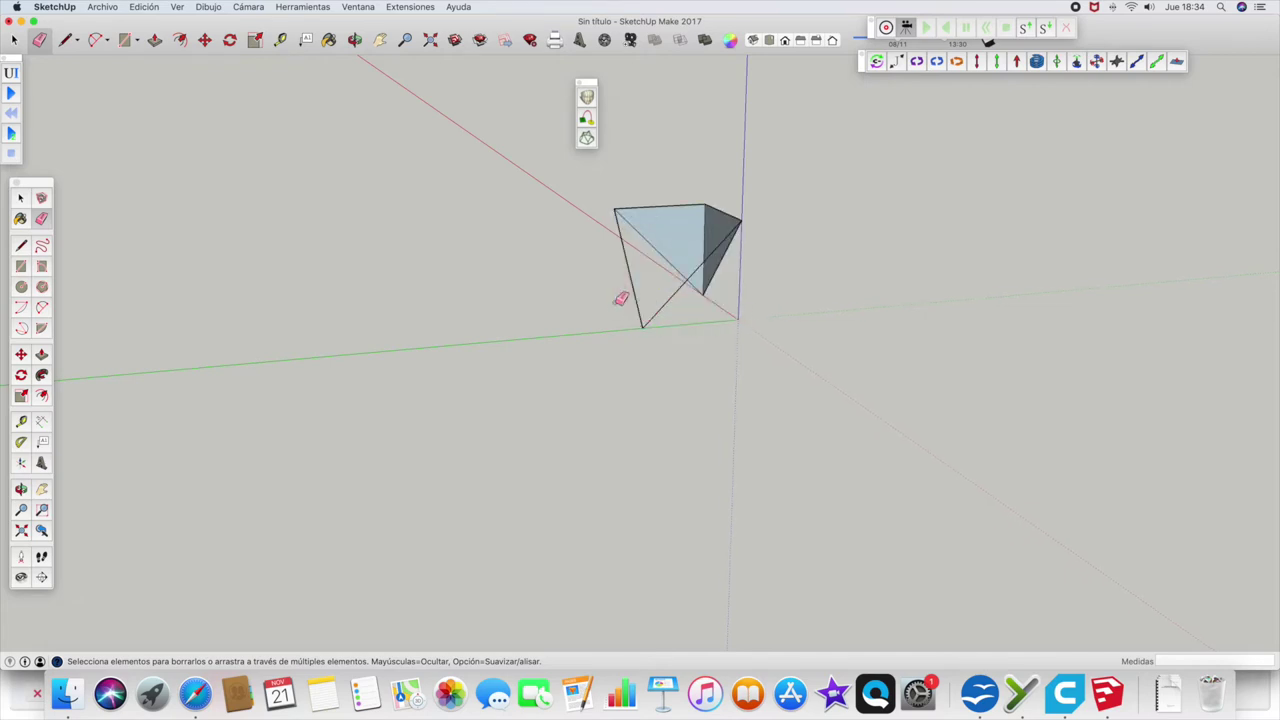
click(706, 204)
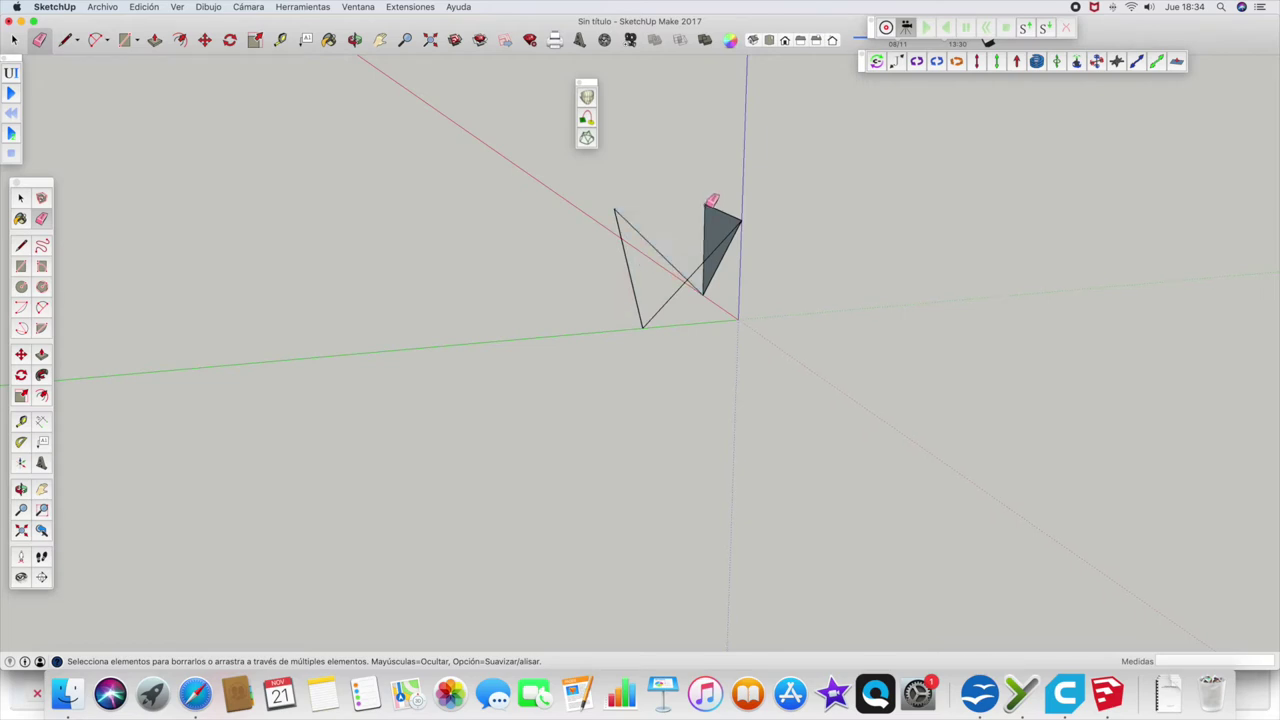
click(708, 204)
Orbit around the remaining wire outline to inspect it.
scroll(716, 198, up, 3)
click(355, 40)
mouse_move(880, 343)
mouse_down()
mouse_move(629, 371)
mouse_move(366, 329)
mouse_up()
drag(782, 310, 505, 336)
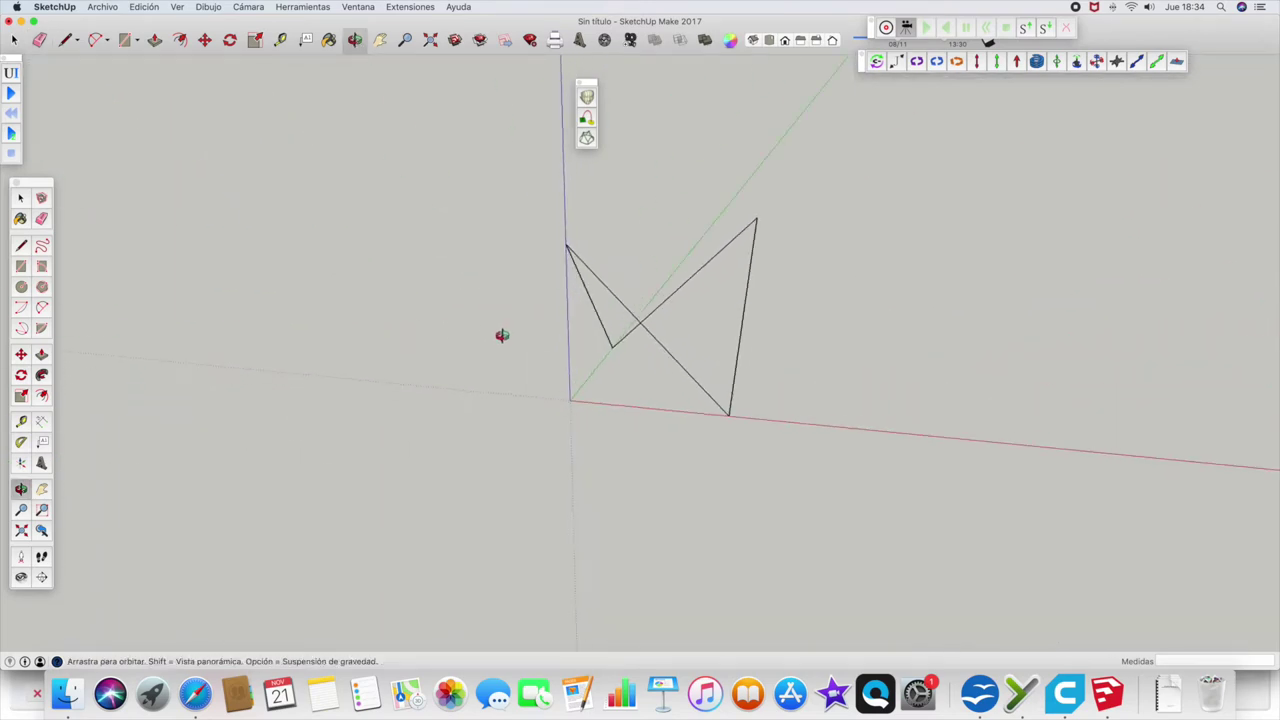
Orbit the outline upright and draw the first two grid lines between opposite edges.
click(21, 199)
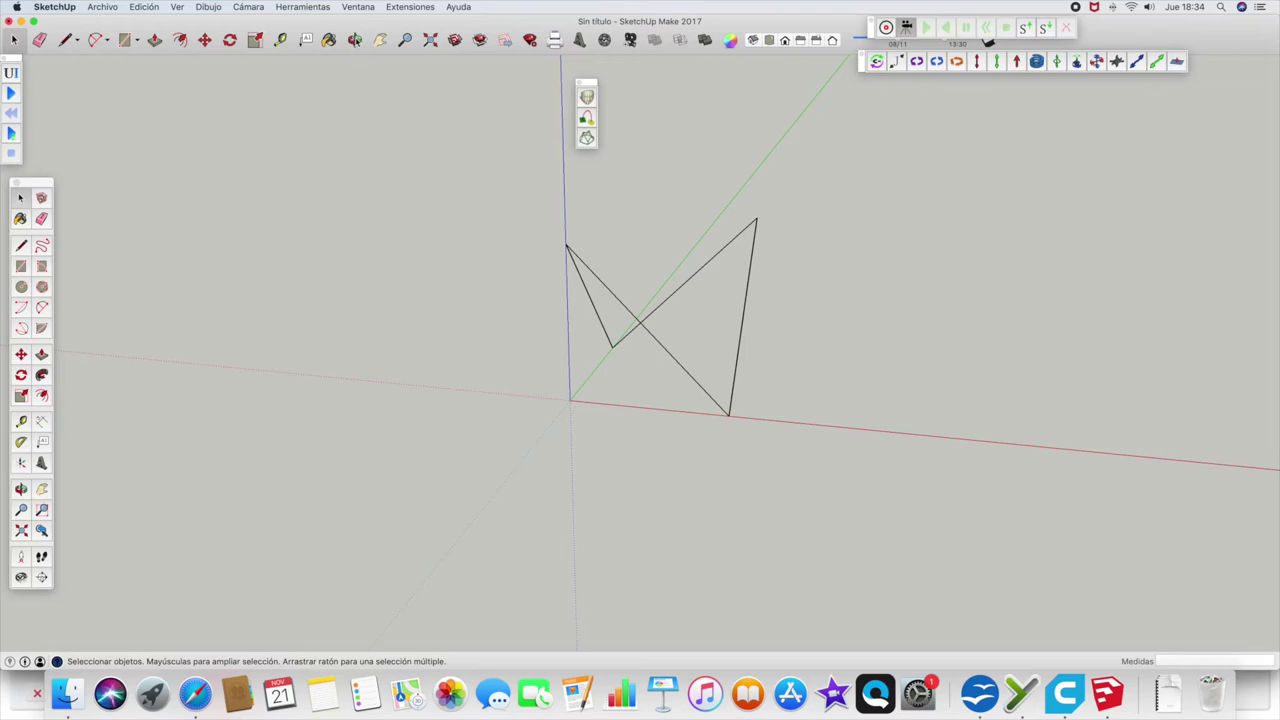
click(355, 40)
mouse_move(515, 225)
mouse_down()
mouse_move(531, 472)
mouse_move(497, 280)
mouse_move(551, 371)
mouse_move(768, 487)
mouse_move(837, 491)
mouse_up()
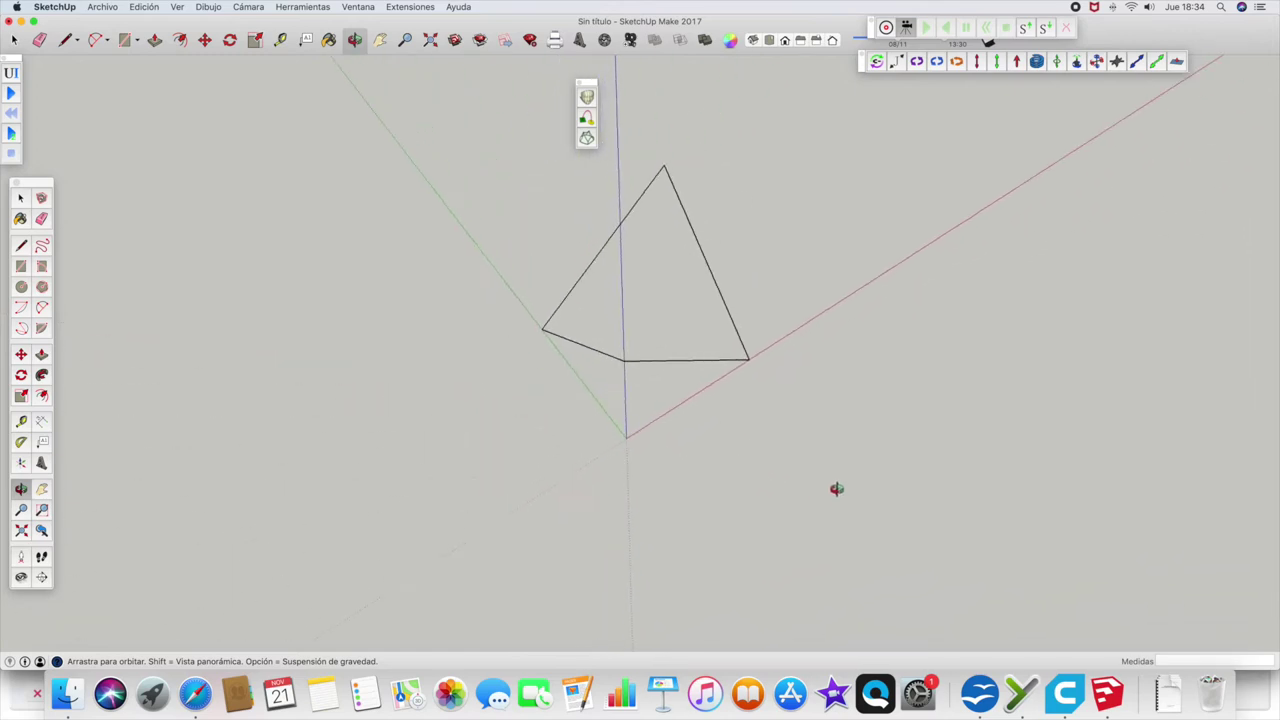
click(21, 245)
click(601, 250)
click(690, 357)
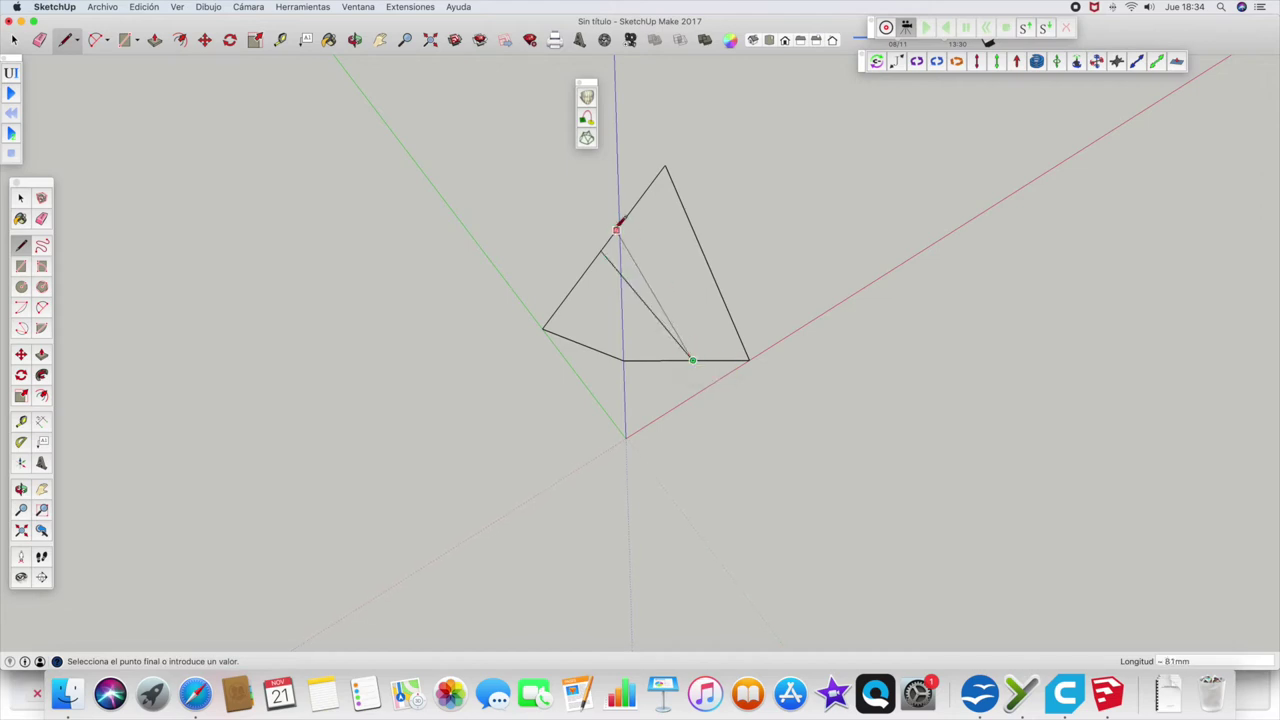
click(709, 265)
click(578, 342)
Add four more grid lines joining points on opposite edges of the outline.
click(633, 208)
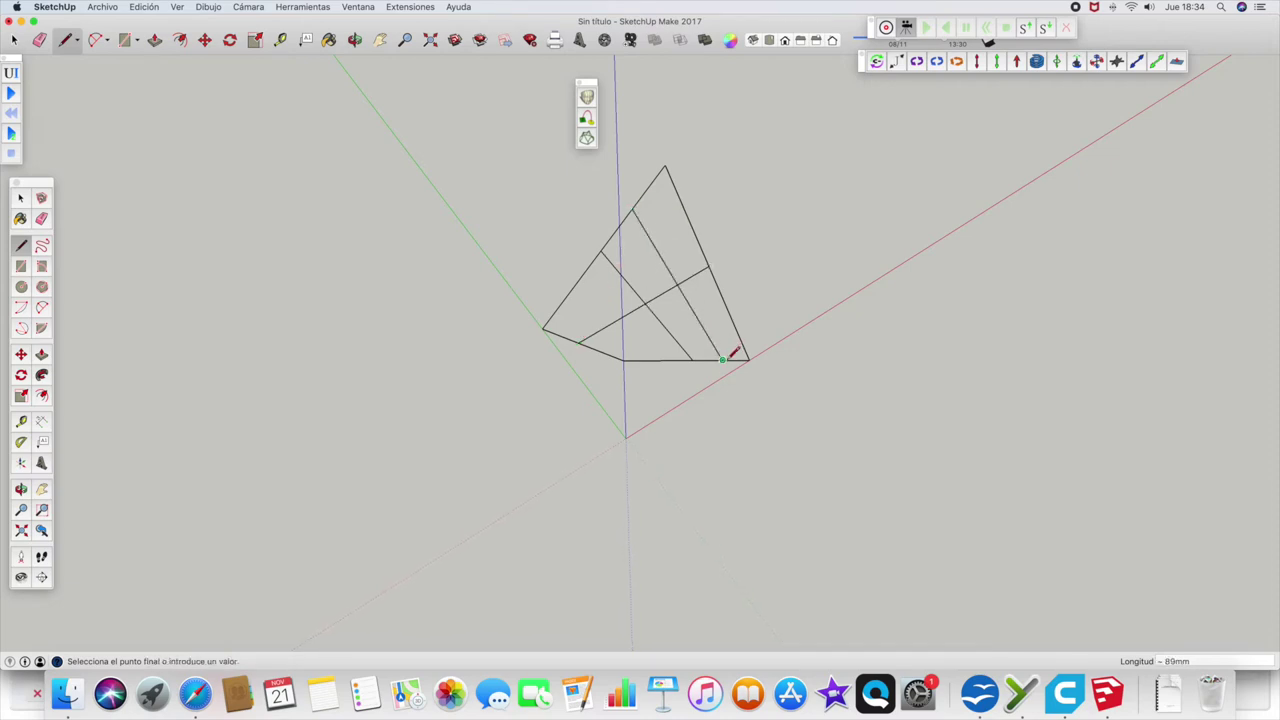
click(691, 359)
click(570, 290)
click(660, 359)
click(687, 212)
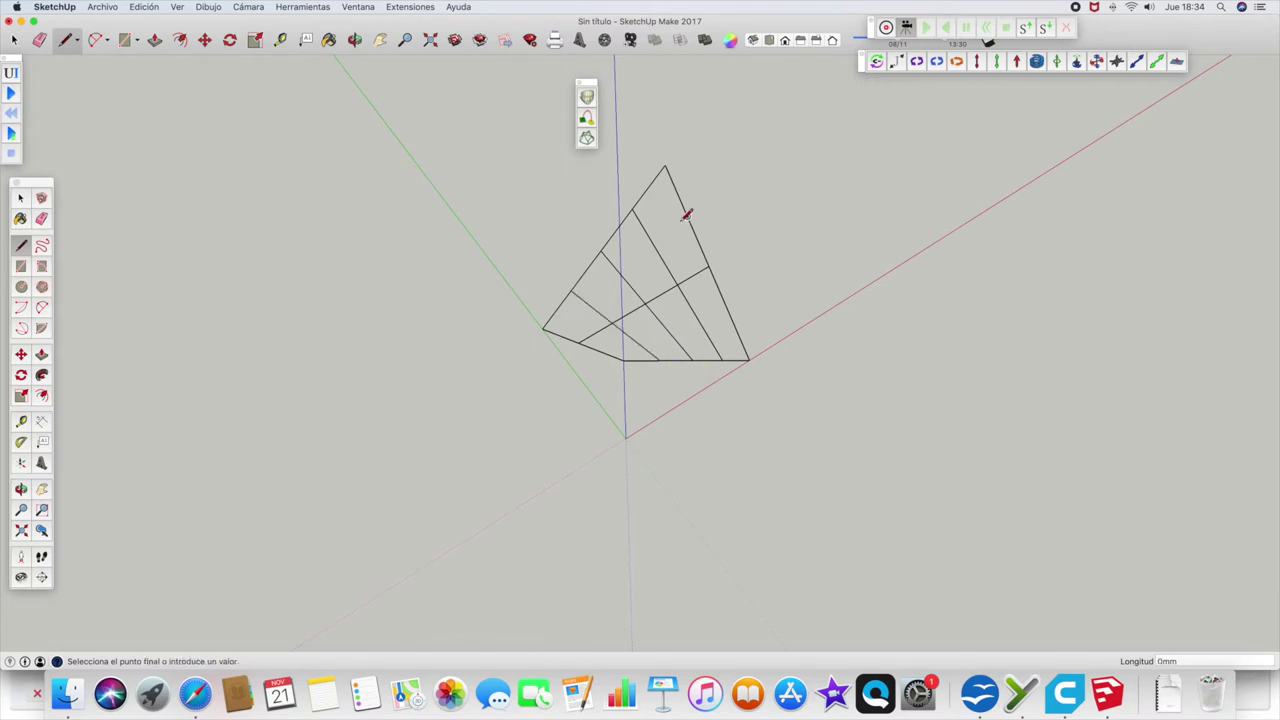
click(560, 334)
click(731, 312)
click(599, 351)
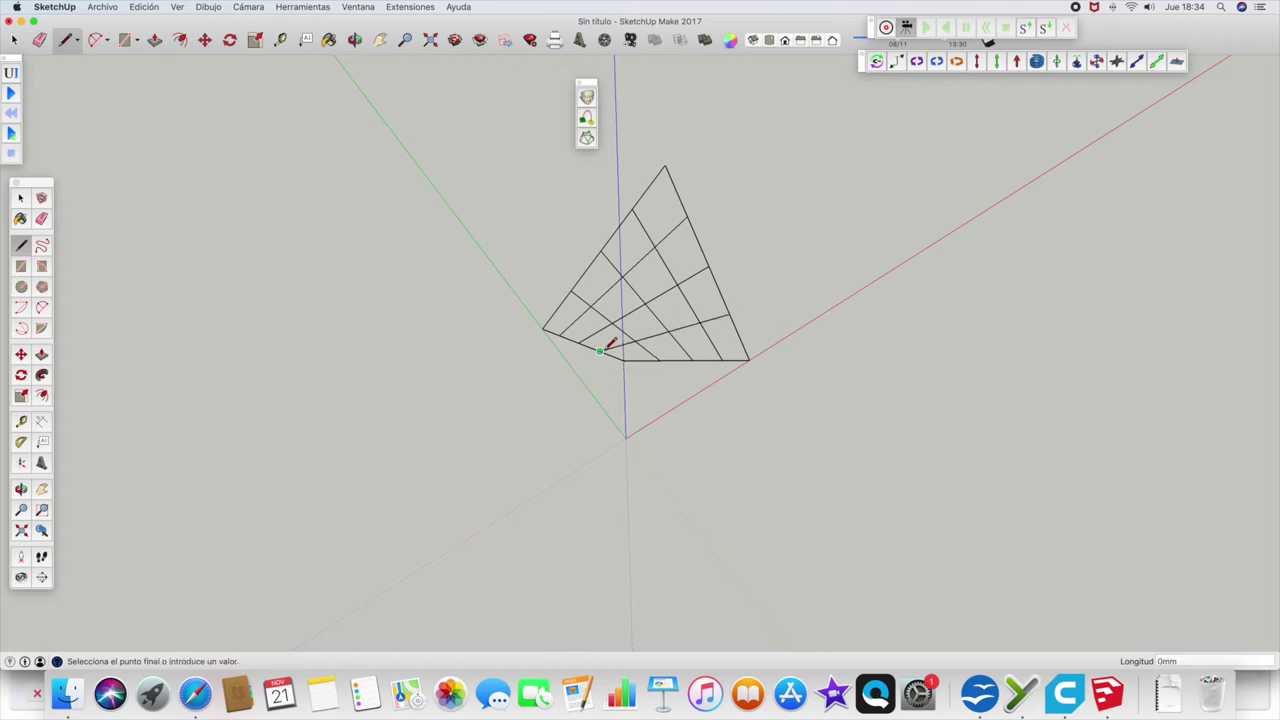
click(355, 40)
mouse_move(686, 337)
mouse_down()
mouse_move(439, 248)
mouse_move(737, 371)
mouse_move(609, 343)
mouse_move(466, 257)
mouse_move(817, 340)
mouse_move(260, 418)
mouse_up()
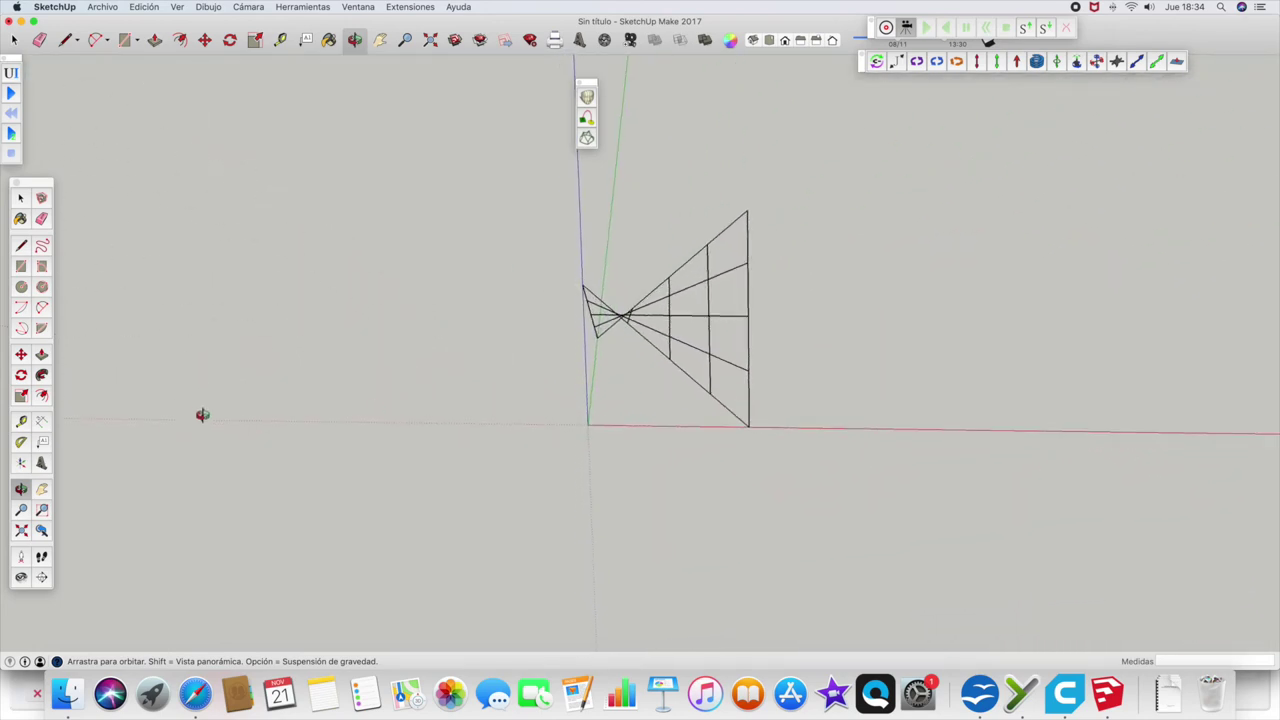
Draw two vertical ruling lines from the outline's top down to its bottom edge.
click(21, 246)
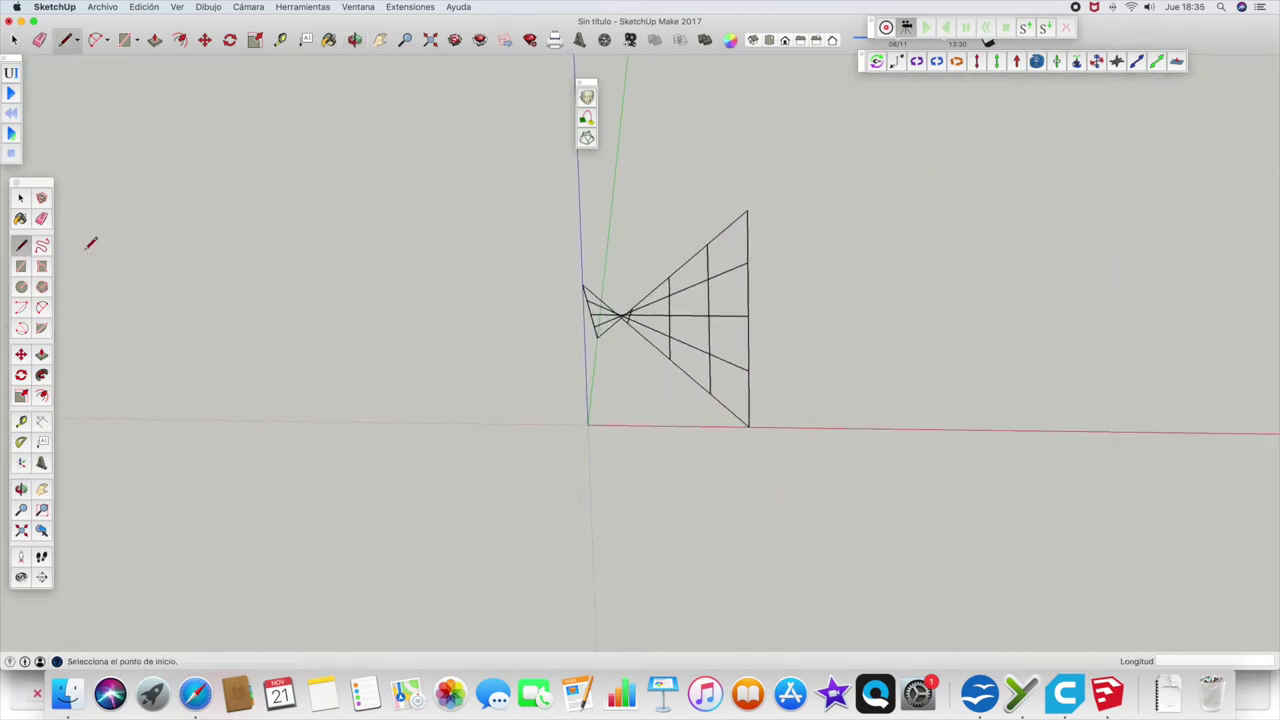
click(728, 225)
click(730, 410)
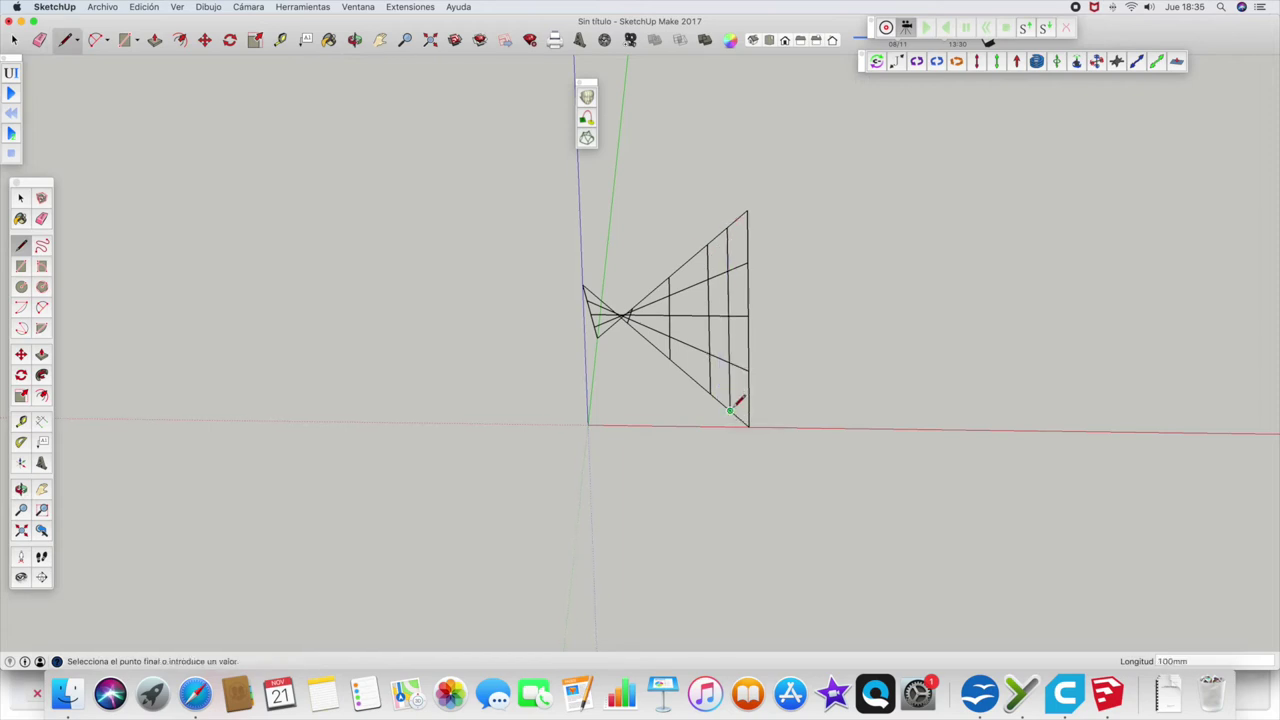
key(Escape)
click(688, 260)
click(690, 377)
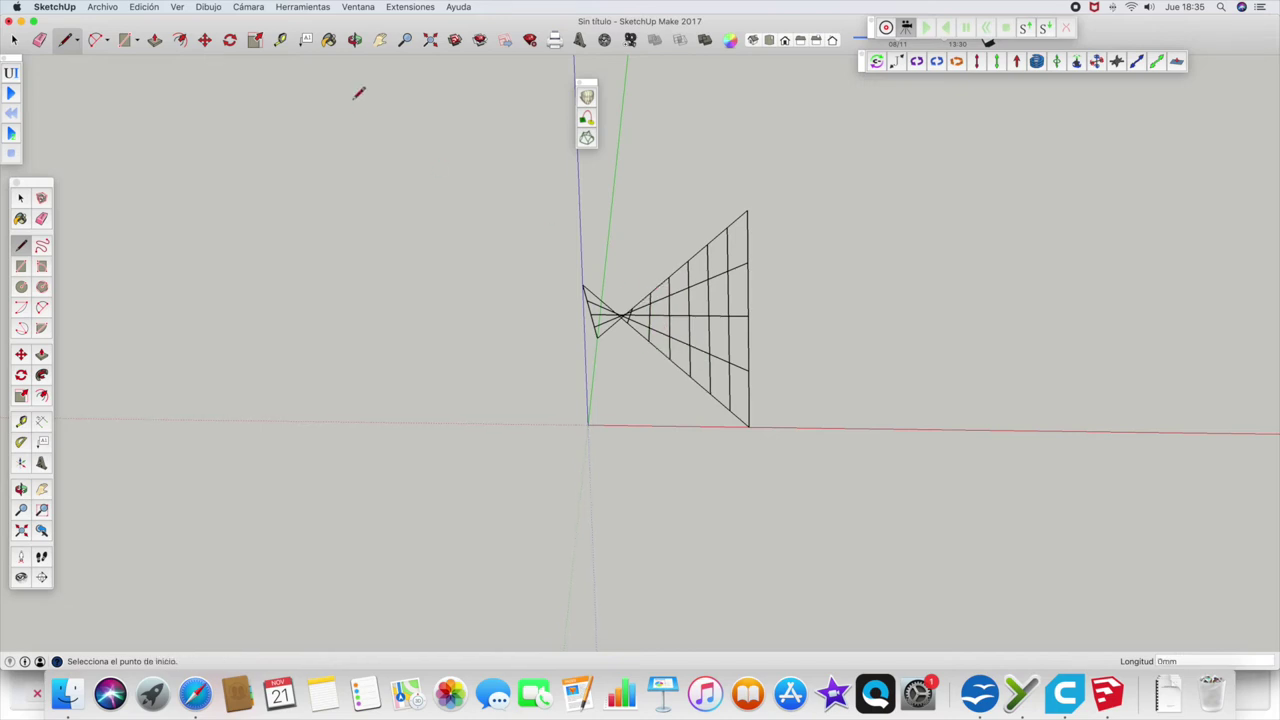
Add a ruling edge from a point on the grid's side across to the opposite side.
click(354, 39)
drag(500, 214, 548, 337)
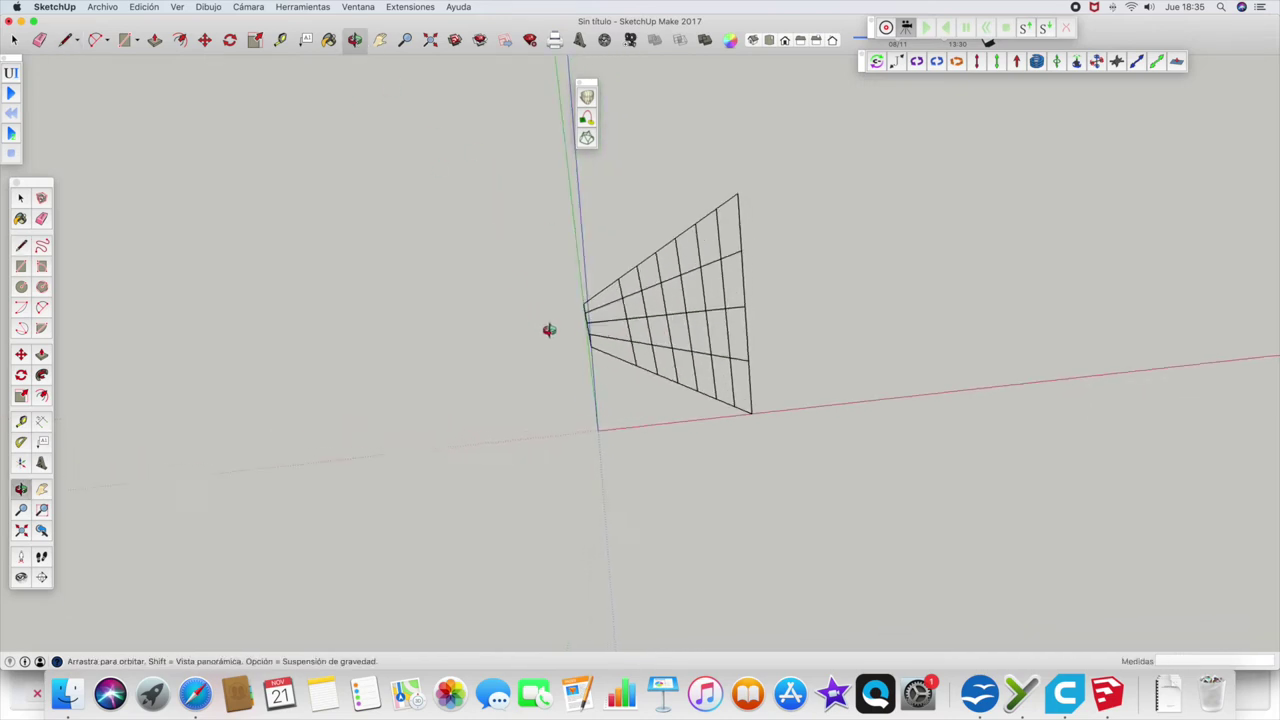
click(21, 246)
click(585, 308)
key(Escape)
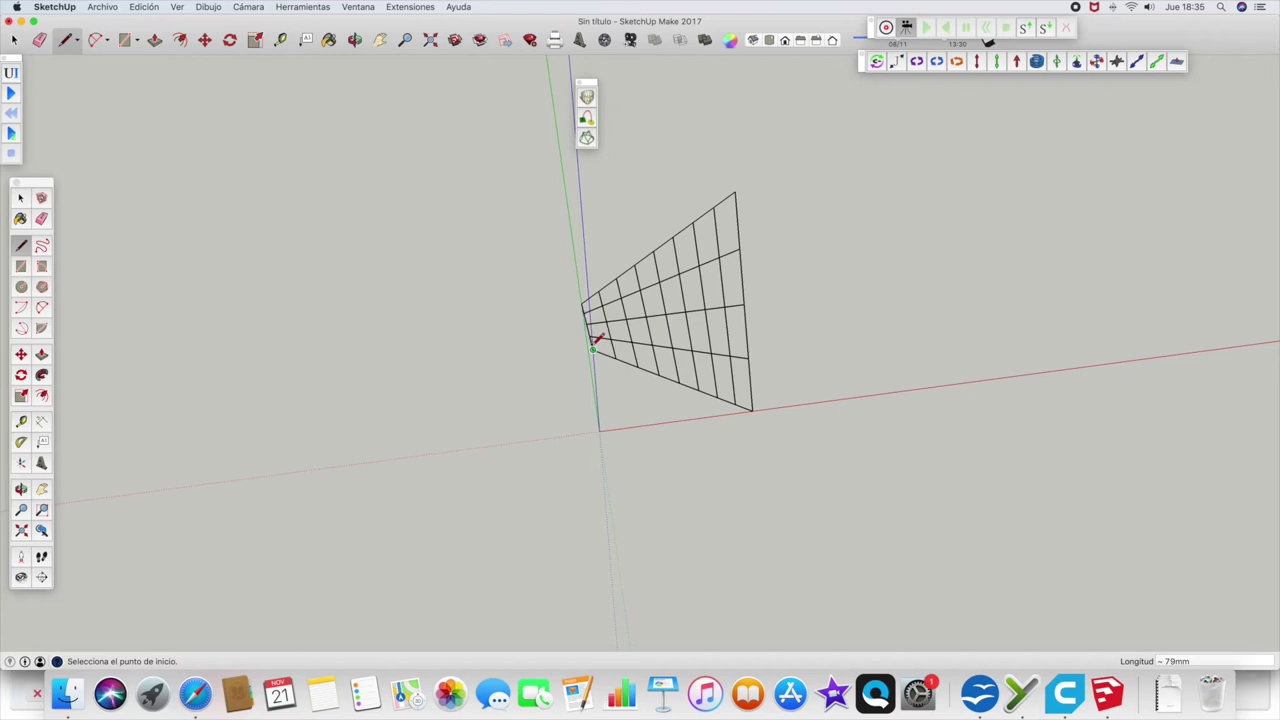
click(751, 381)
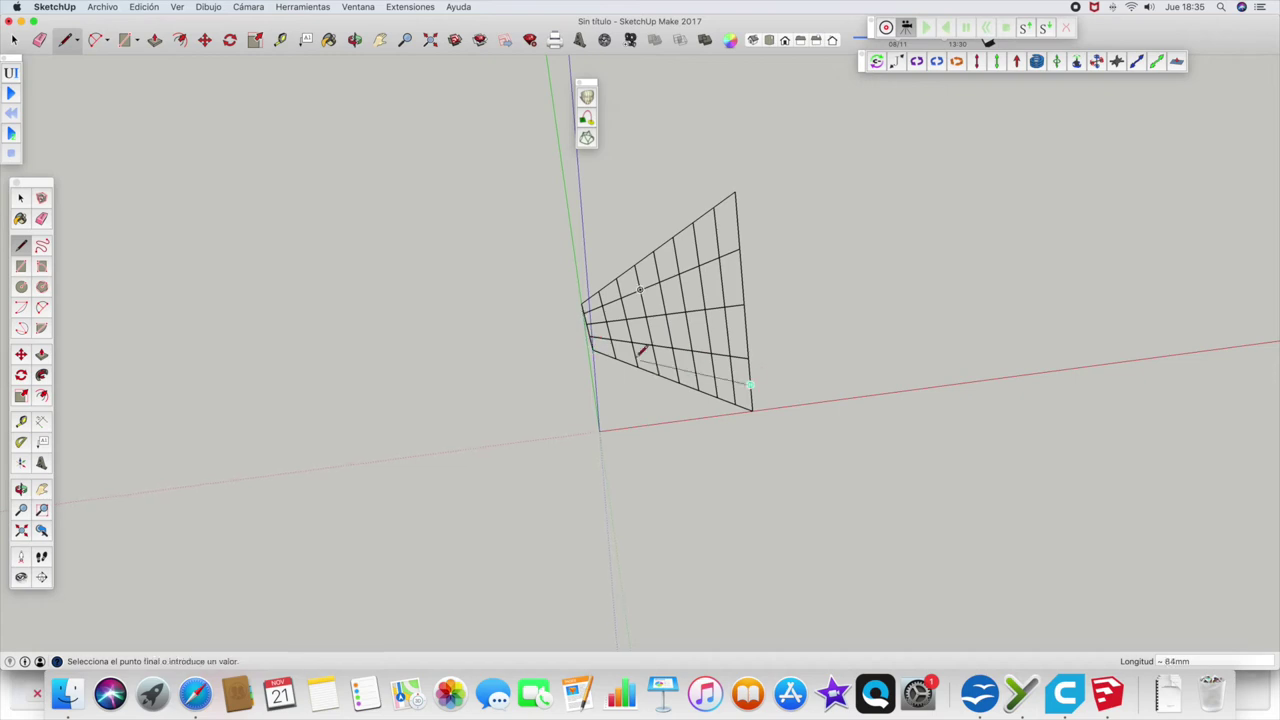
scroll(594, 336, up, 2)
scroll(592, 334, up, 2)
click(588, 339)
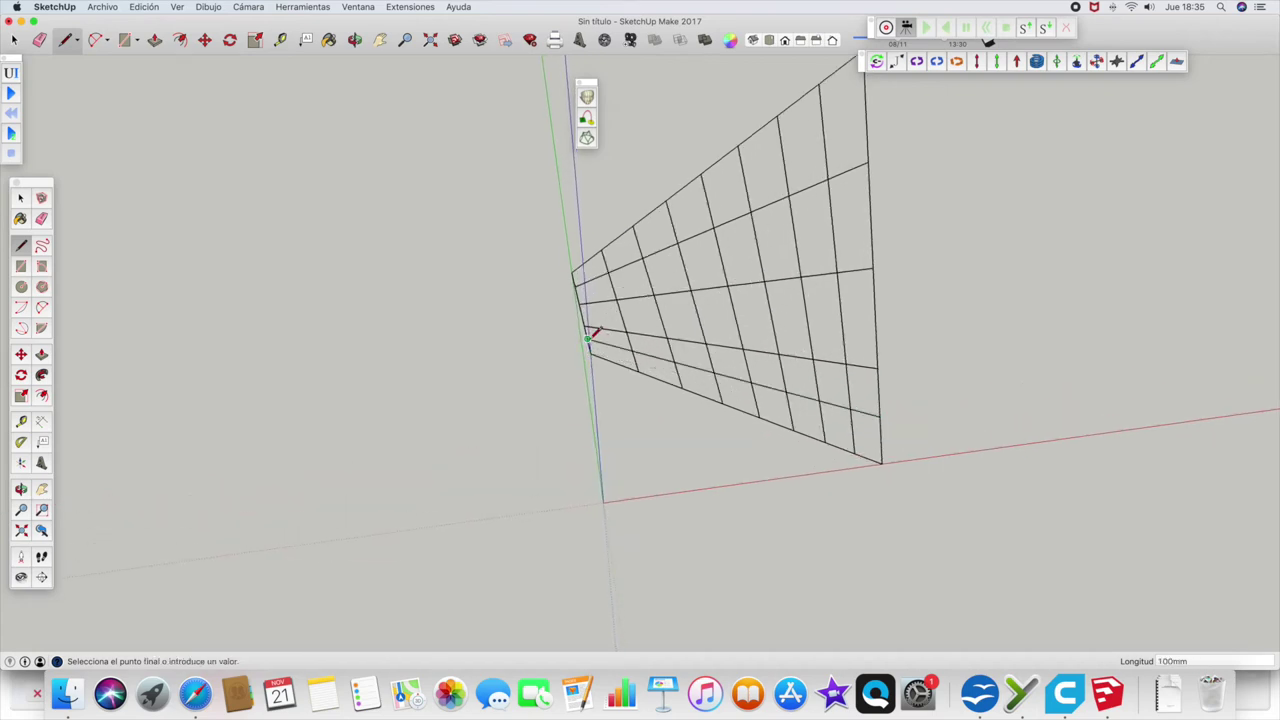
Add three more edges spanning from the grid's right side to its left side.
click(875, 317)
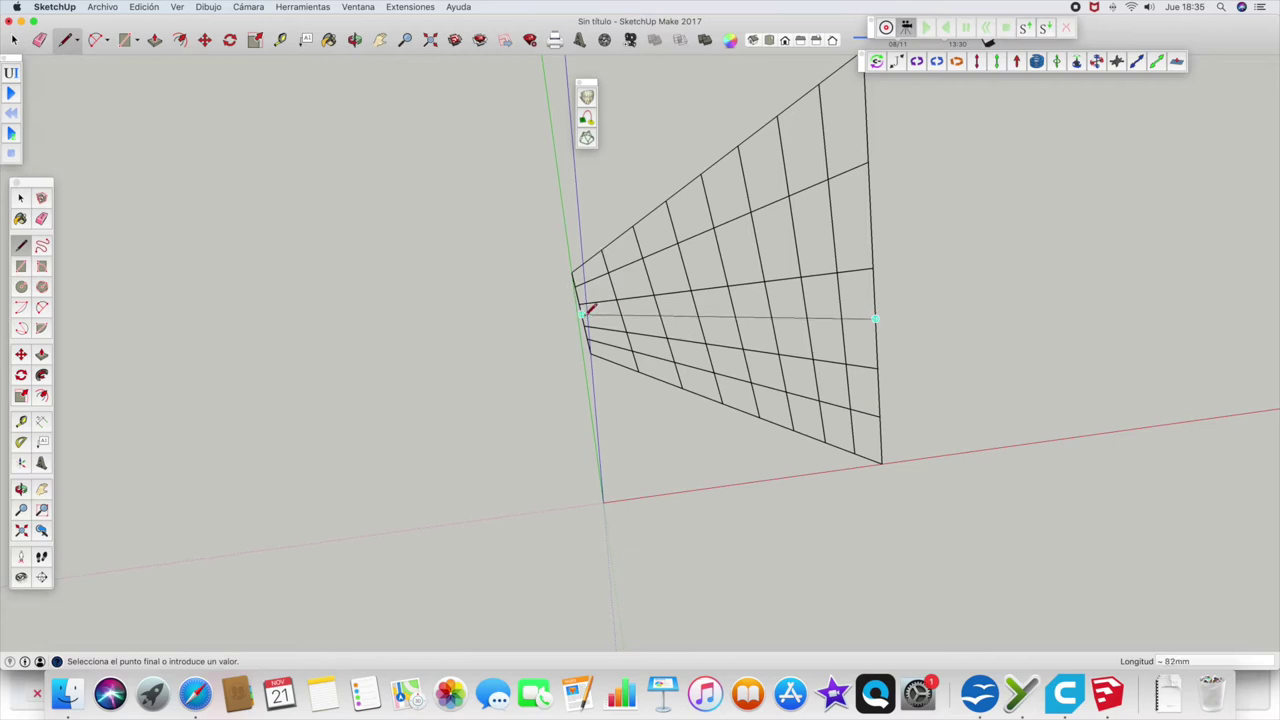
click(582, 315)
click(870, 212)
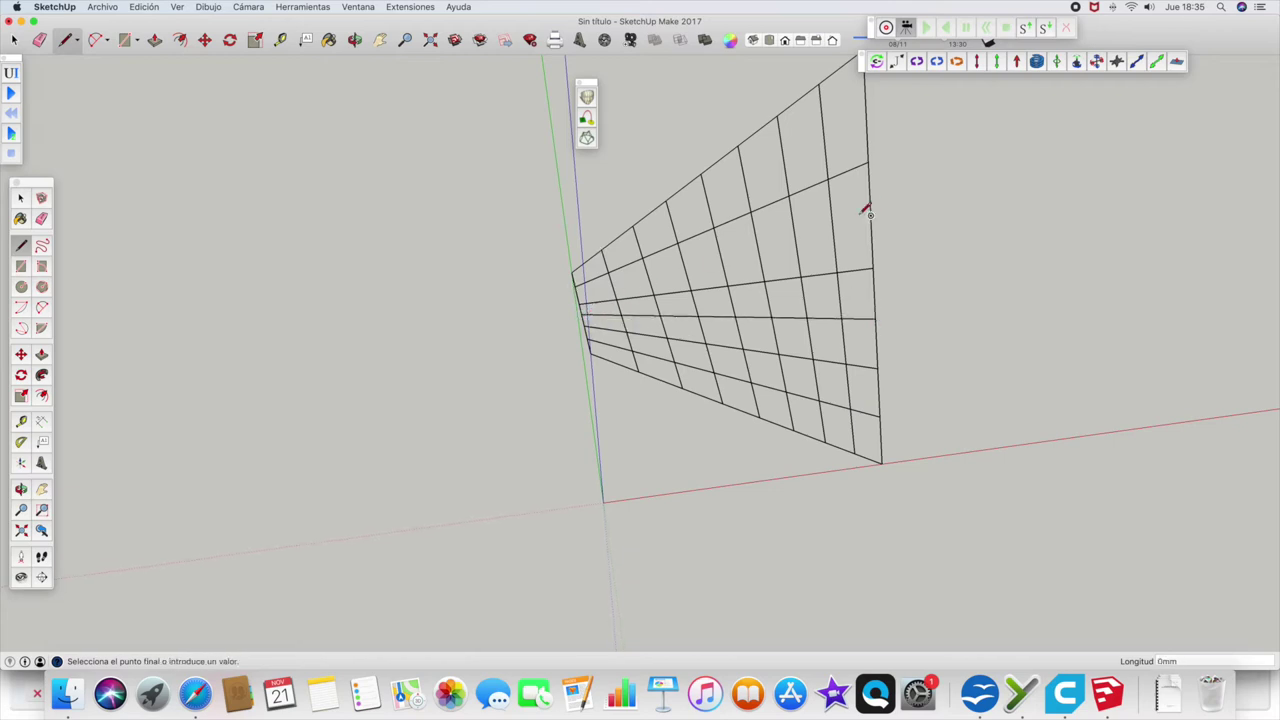
click(577, 294)
key(Escape)
click(866, 106)
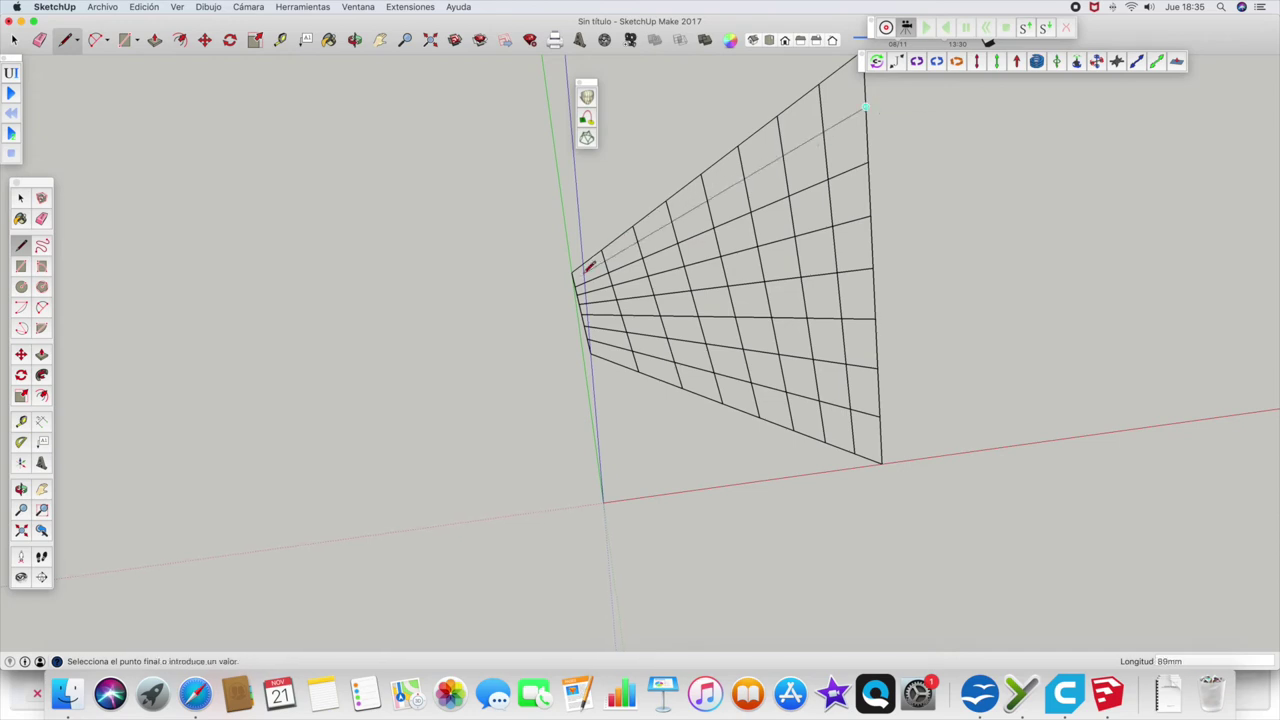
scroll(577, 272, up, 3)
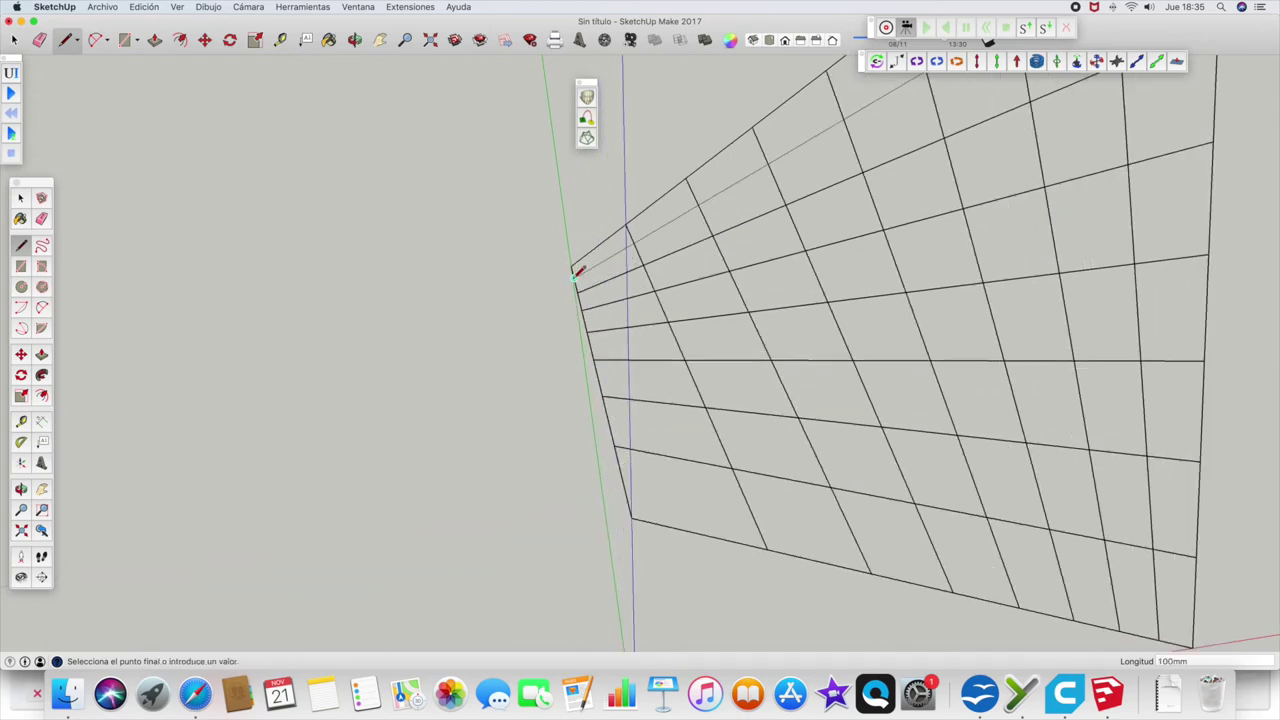
click(577, 272)
scroll(577, 272, down, 2)
scroll(577, 272, down, 2)
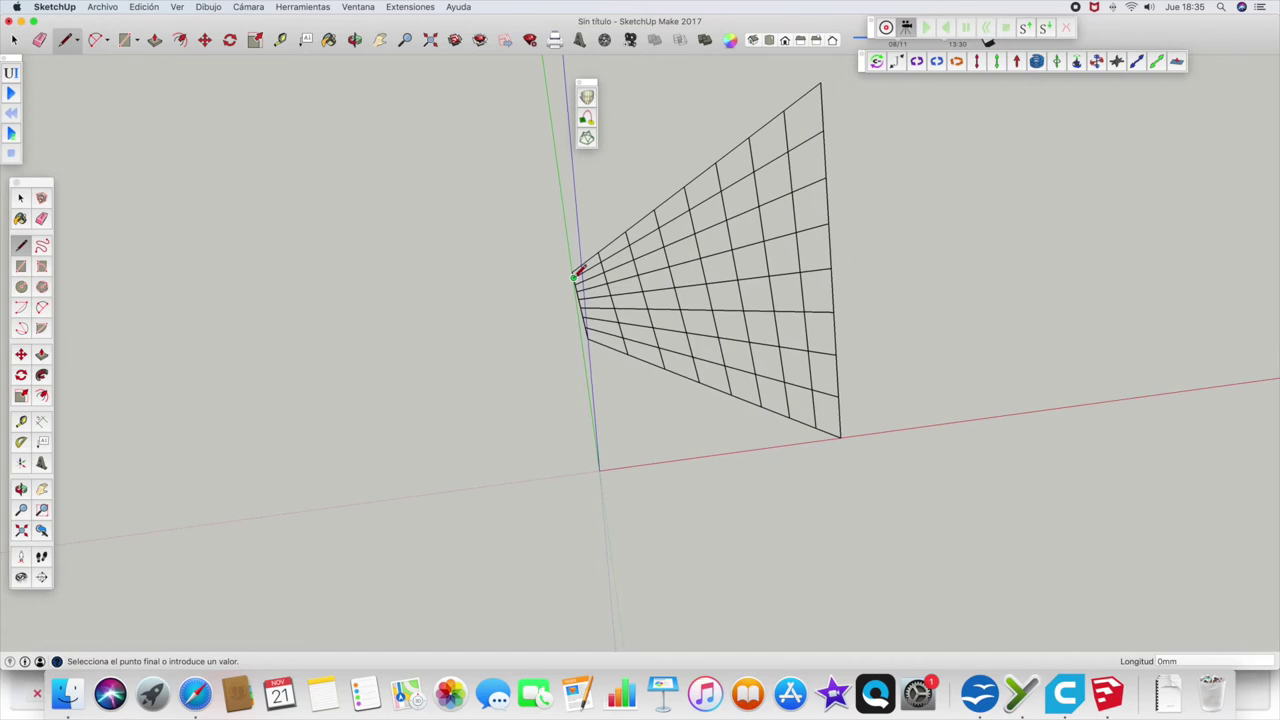
click(355, 42)
Orbit to the front, then draw a row of diagonals from the saddle's top corner to the far corner.
mouse_move(838, 392)
mouse_down()
mouse_move(634, 340)
mouse_move(406, 171)
mouse_up()
drag(944, 450, 449, 314)
mouse_move(897, 394)
mouse_down()
mouse_move(487, 393)
mouse_move(543, 528)
mouse_move(1011, 623)
mouse_move(1258, 625)
mouse_move(982, 610)
mouse_up()
key(l)
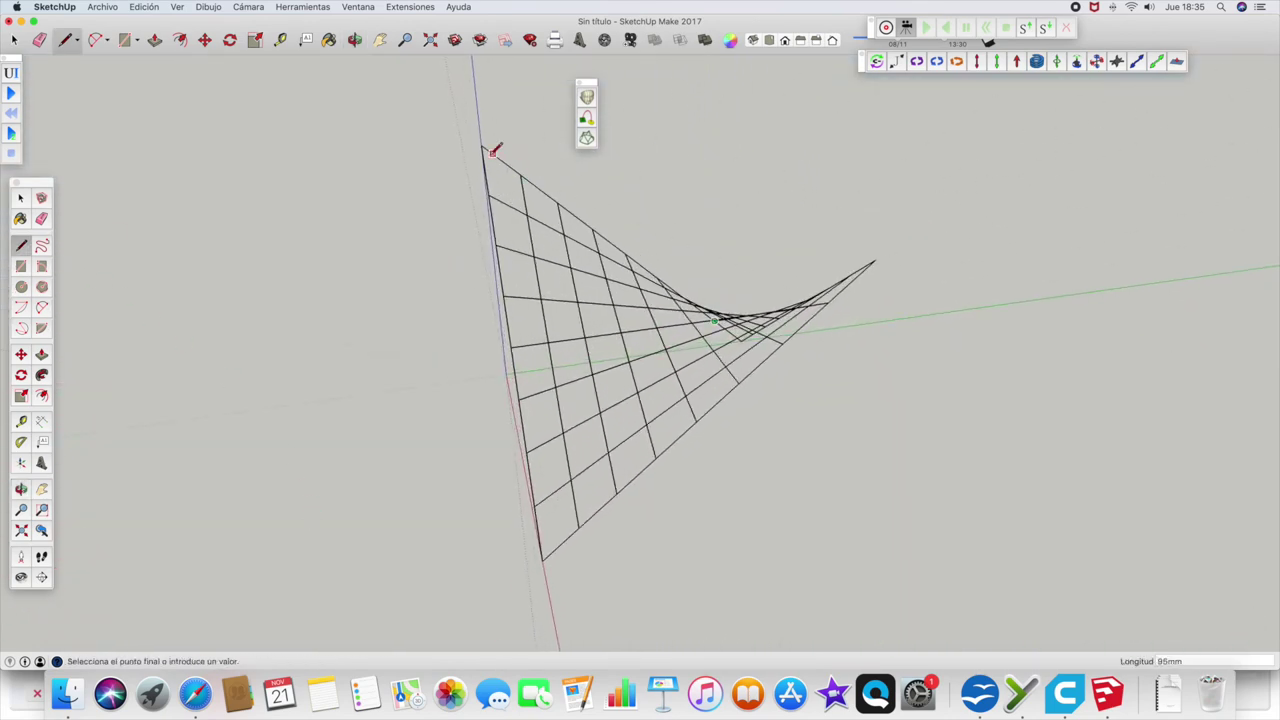
click(481, 146)
click(527, 214)
click(527, 214)
click(570, 266)
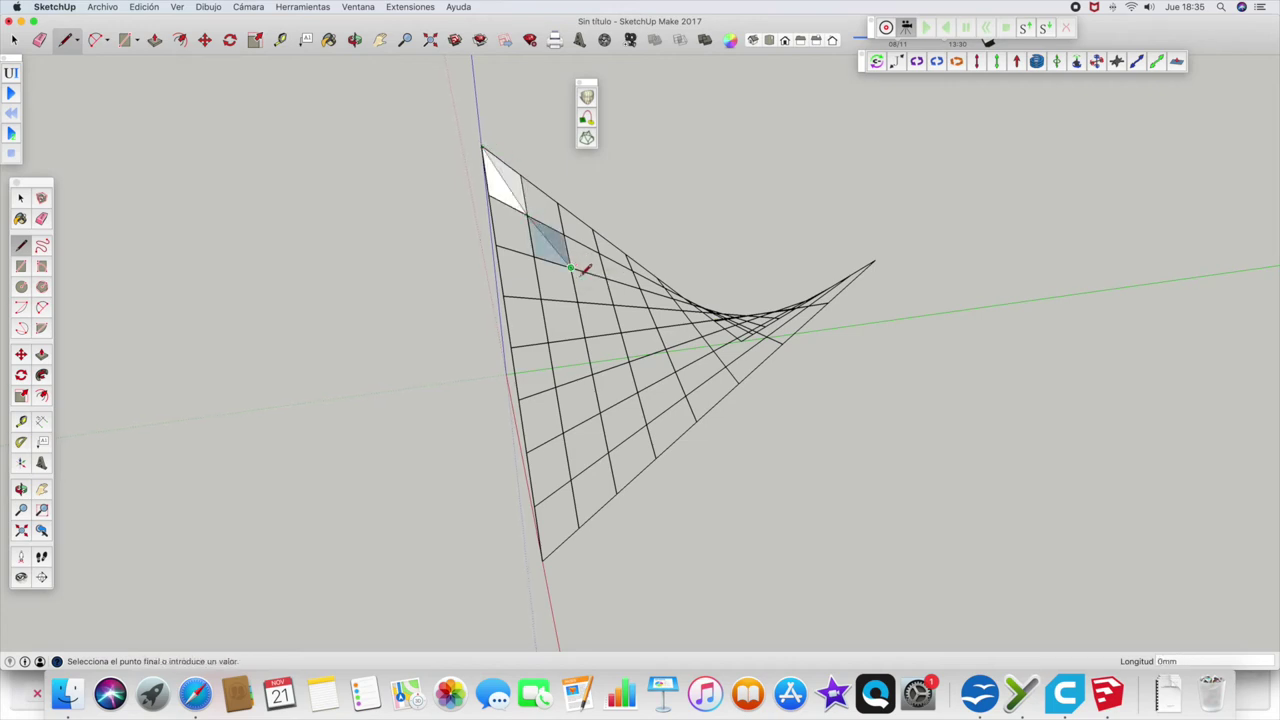
click(613, 302)
click(614, 302)
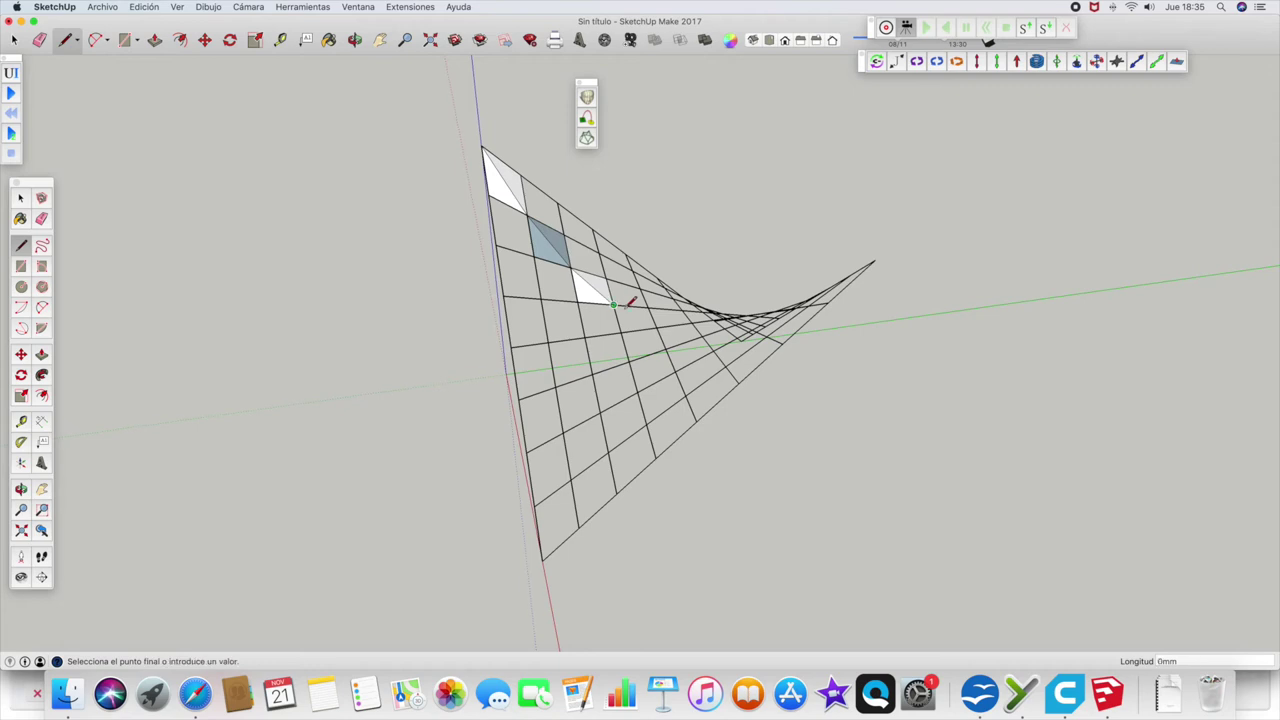
click(657, 326)
click(657, 326)
click(702, 337)
click(702, 337)
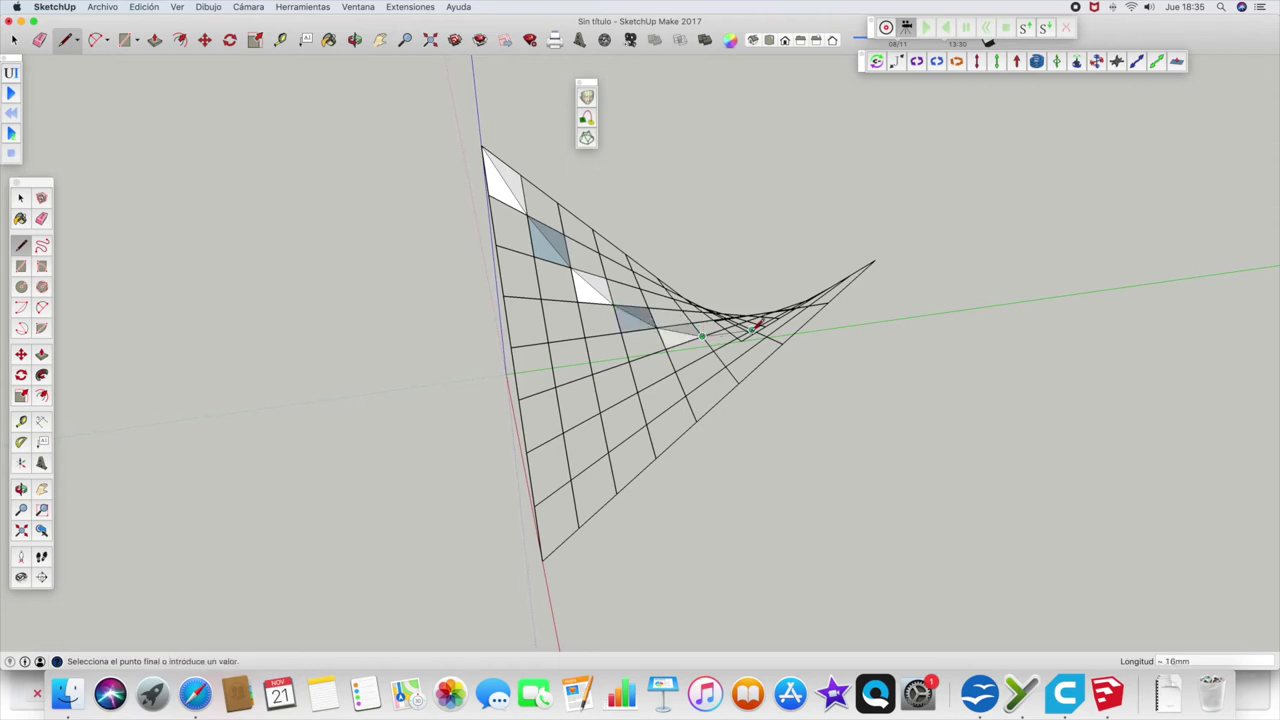
click(752, 329)
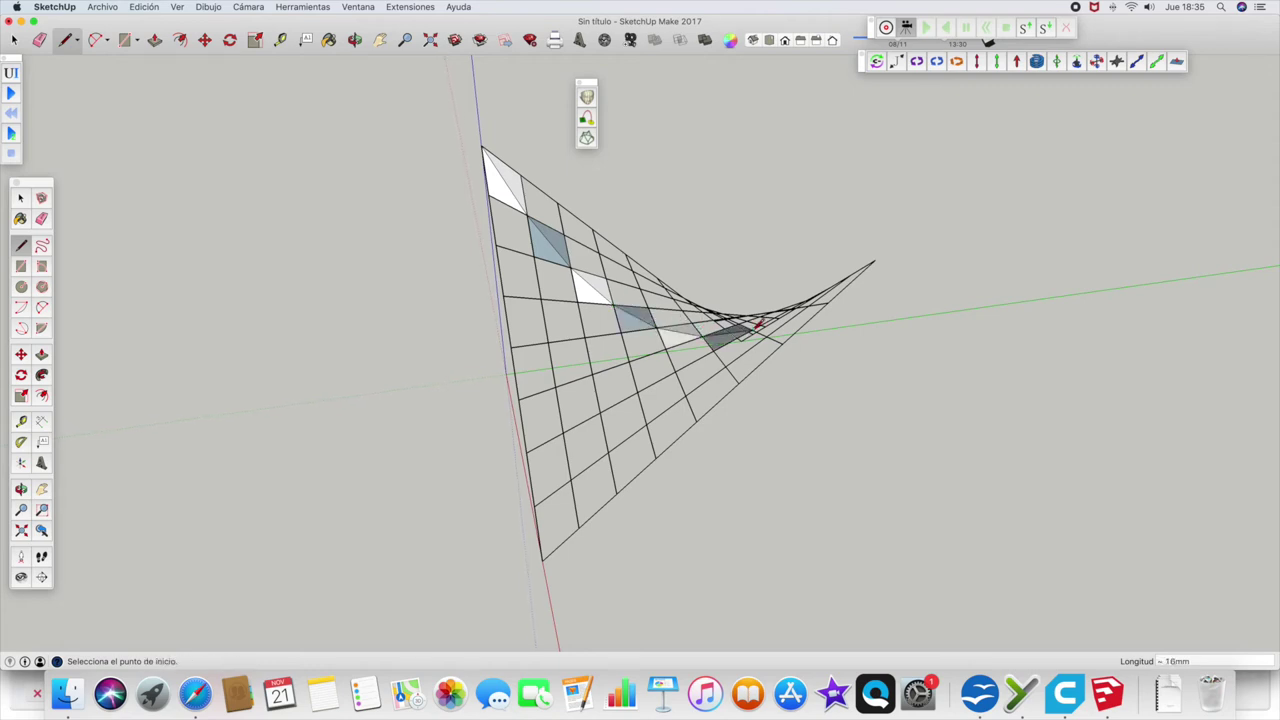
From a top-down view, add diagonals toward the top-right corner and back leftward along the next row.
click(355, 40)
drag(470, 180, 703, 449)
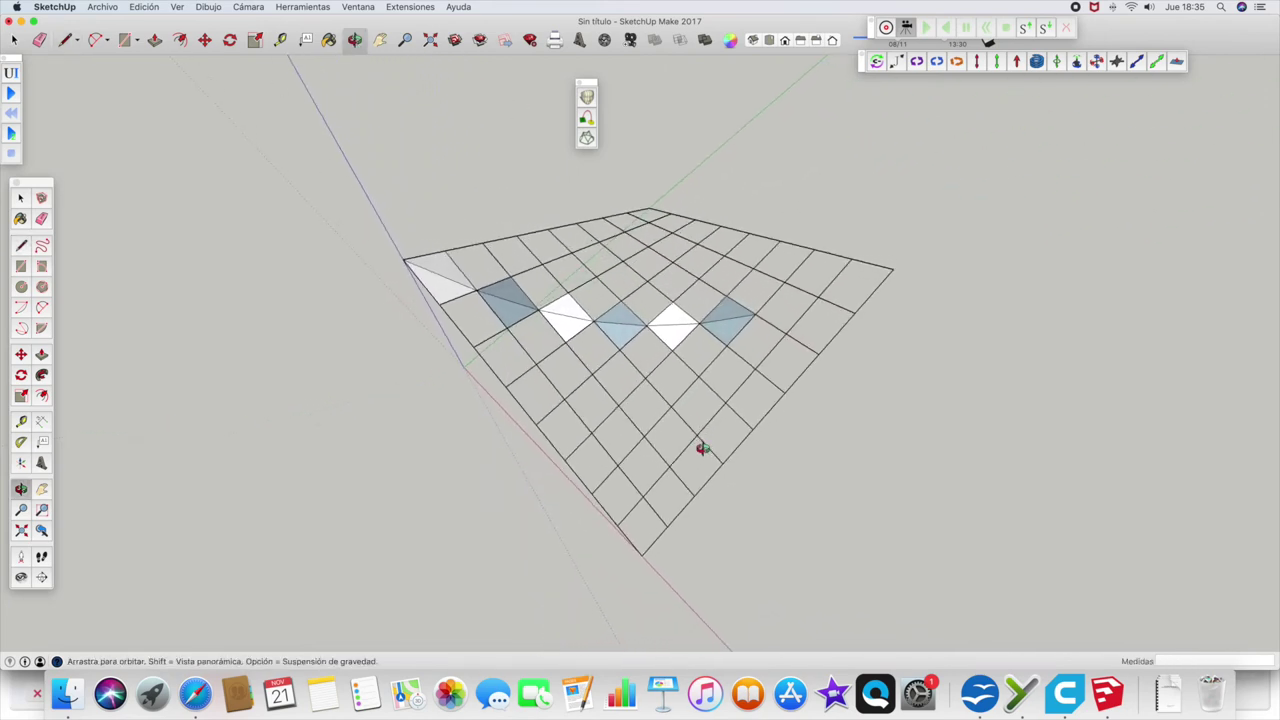
click(21, 246)
click(757, 312)
click(818, 297)
click(818, 297)
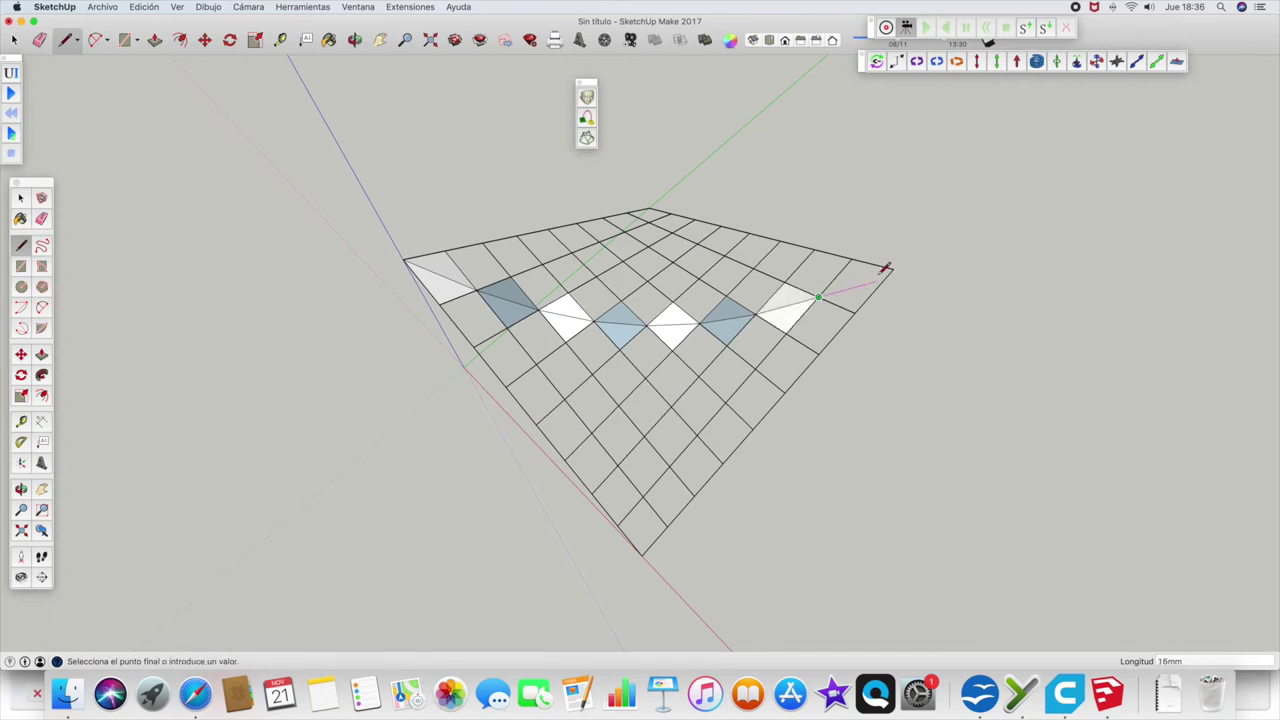
click(888, 268)
click(855, 258)
click(787, 280)
click(787, 280)
click(729, 291)
click(674, 302)
Triangulate the middle squares and the arc of squares out to the grid's right border.
click(621, 300)
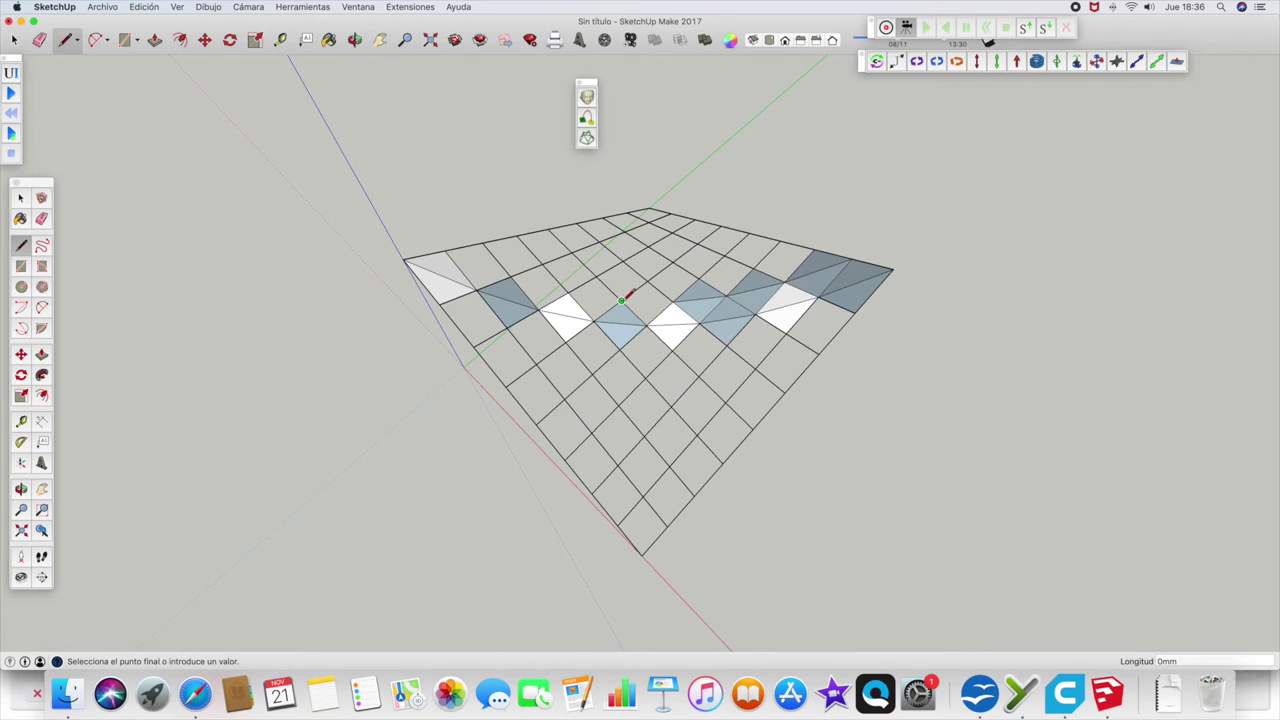
click(569, 287)
click(511, 276)
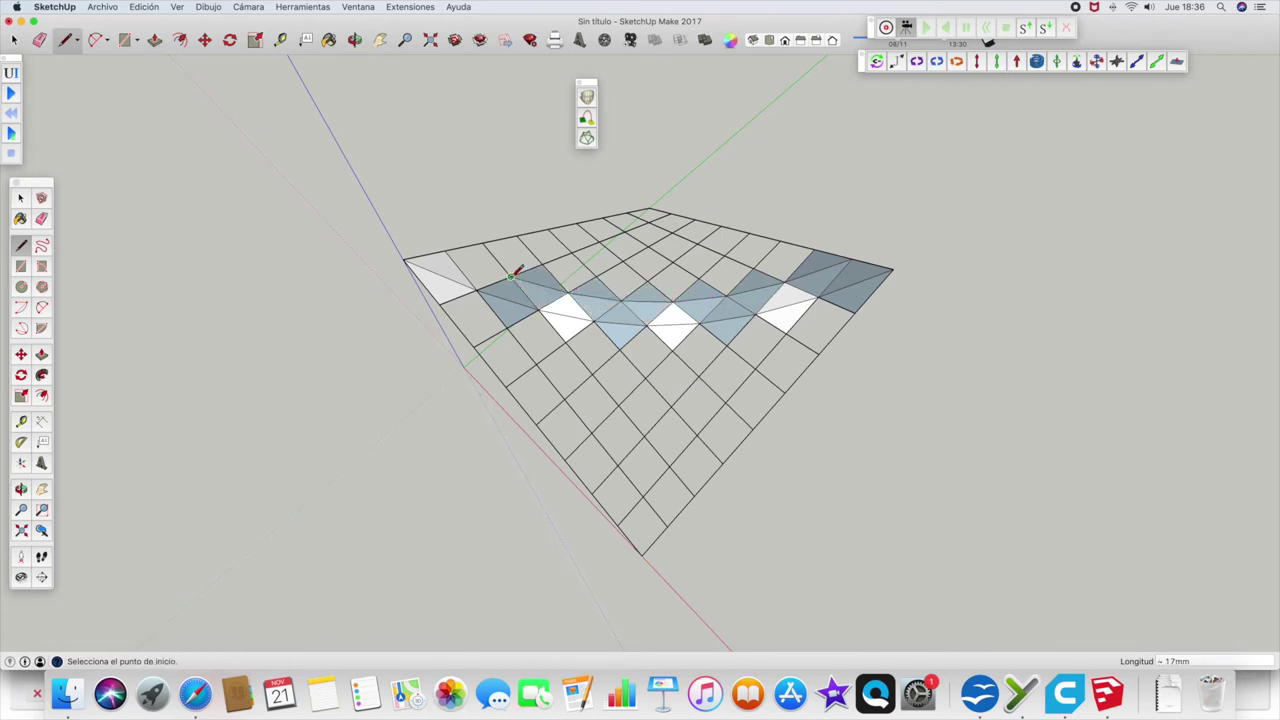
click(449, 251)
click(517, 238)
click(597, 274)
click(597, 274)
click(650, 284)
click(699, 278)
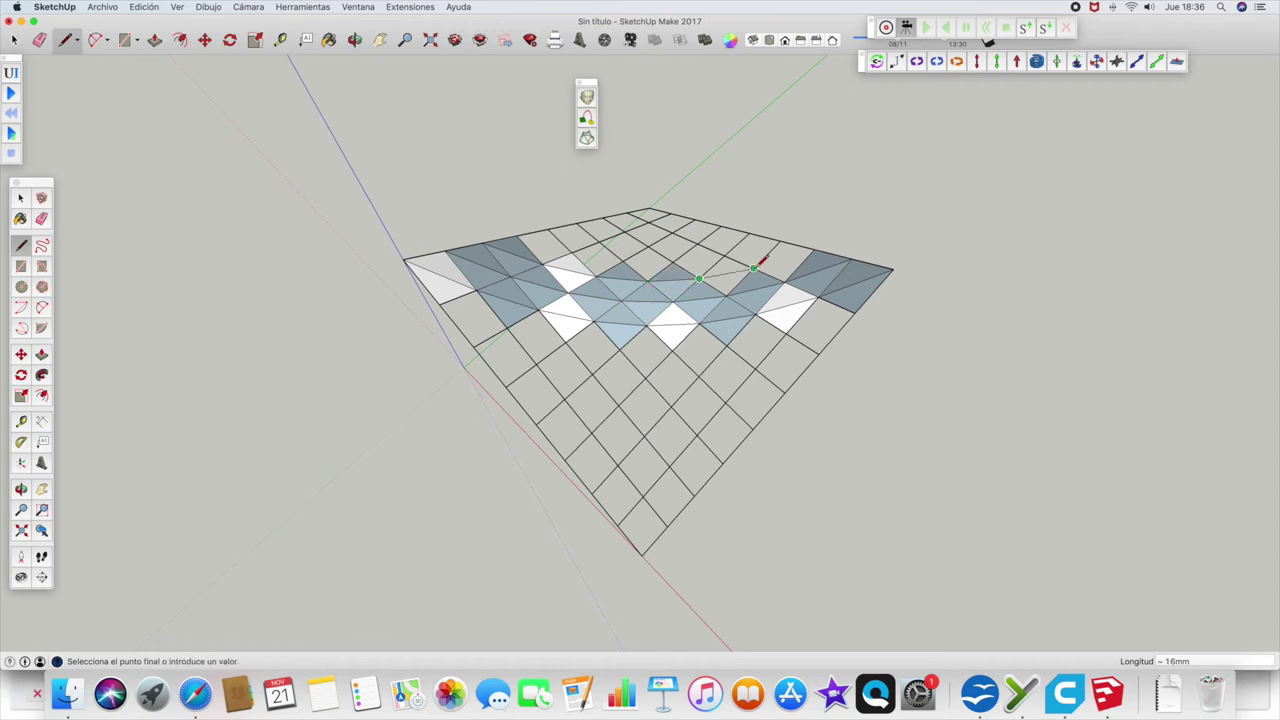
click(753, 268)
click(812, 250)
Draw diagonals across the upper and topmost rows of grid squares.
click(725, 254)
click(672, 258)
click(625, 258)
click(580, 248)
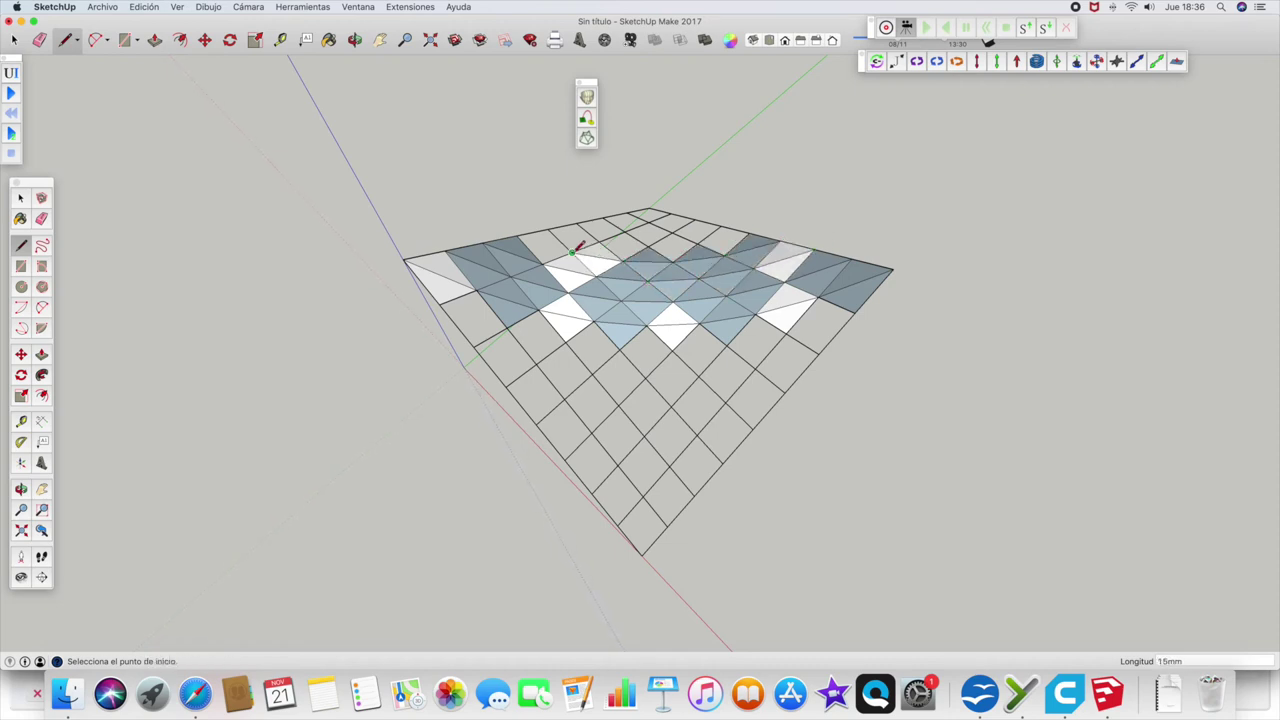
click(517, 236)
click(598, 241)
click(650, 240)
click(697, 243)
click(749, 232)
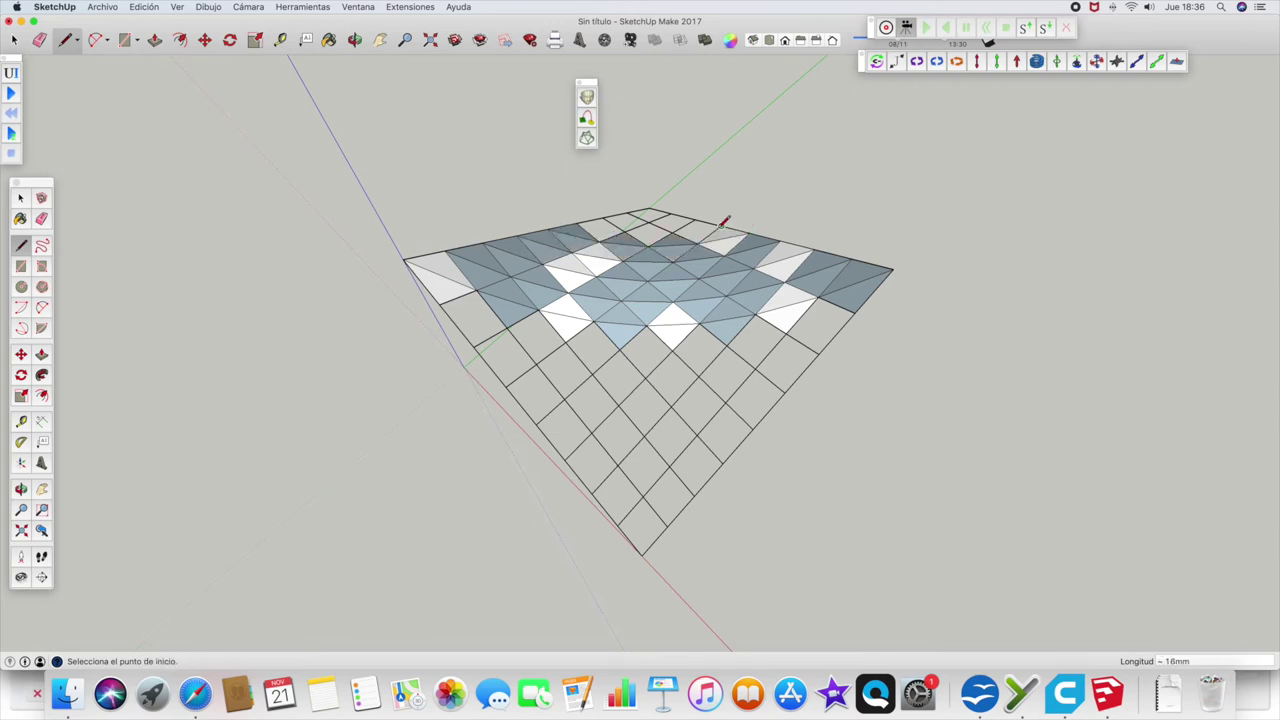
click(673, 232)
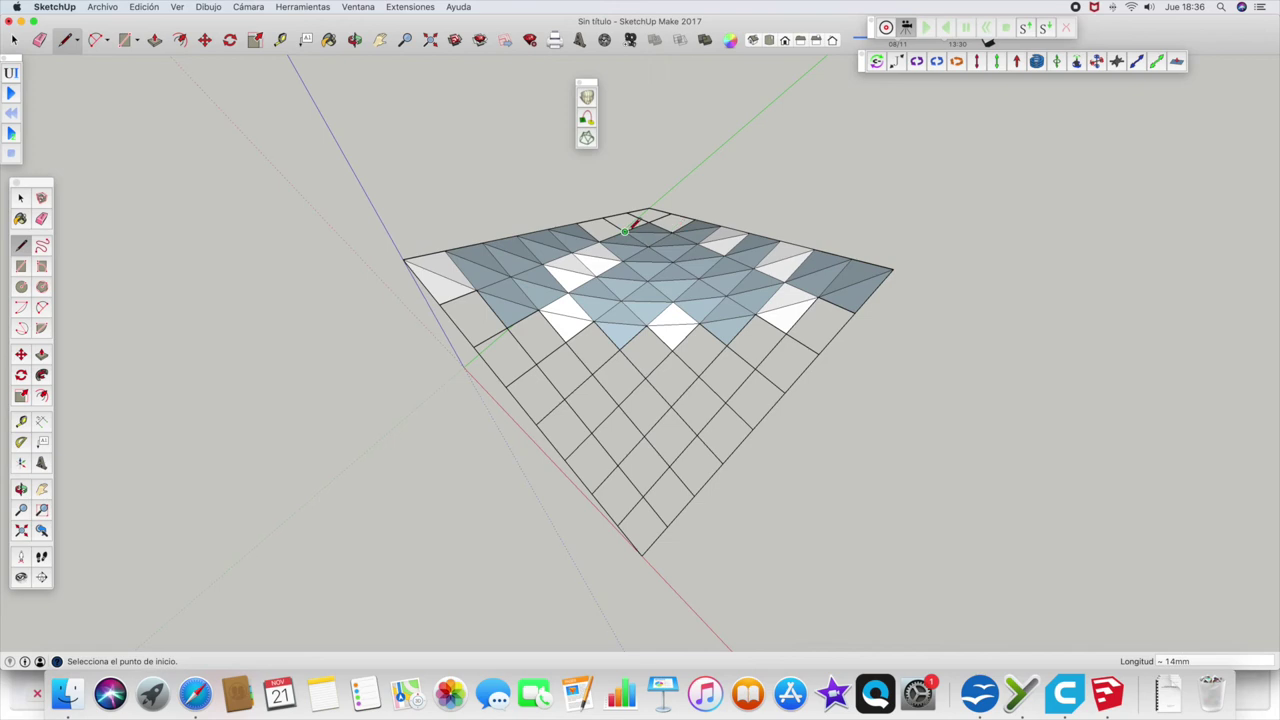
click(648, 221)
click(695, 218)
click(670, 210)
Split the lower-left row and the right-edge squares into triangles.
click(445, 297)
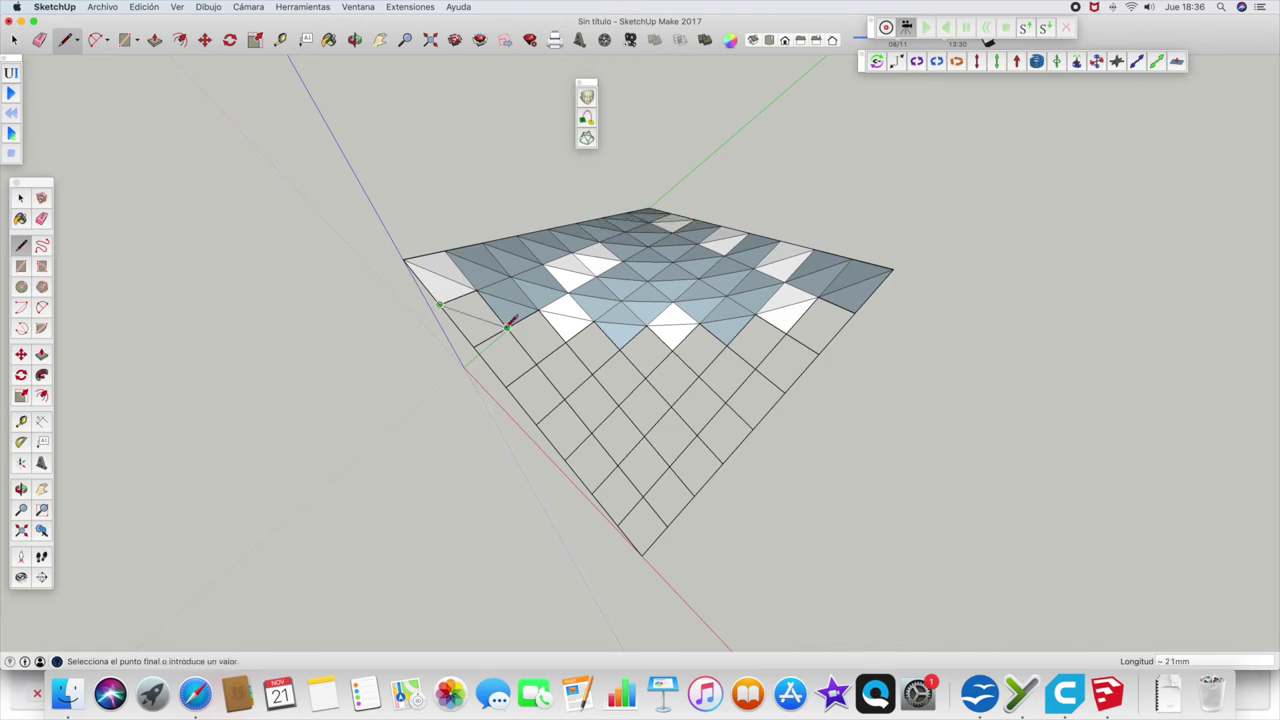
click(507, 321)
click(566, 341)
click(621, 349)
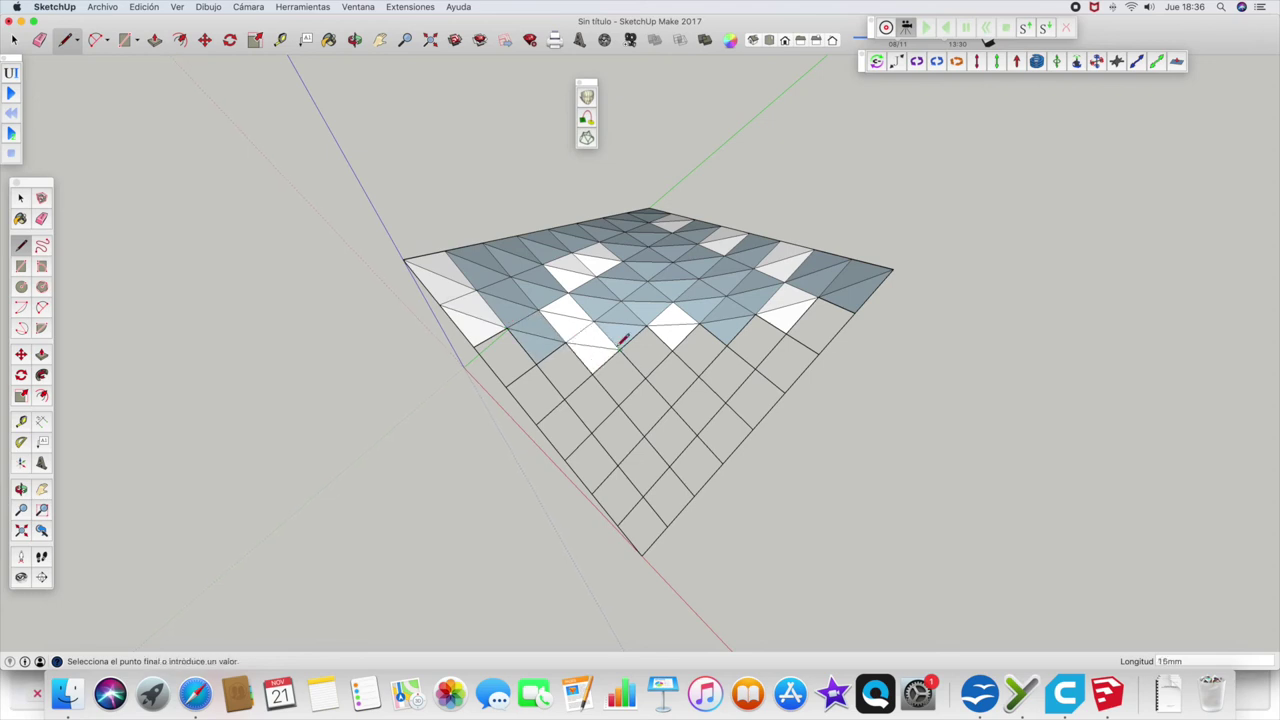
click(673, 351)
click(727, 345)
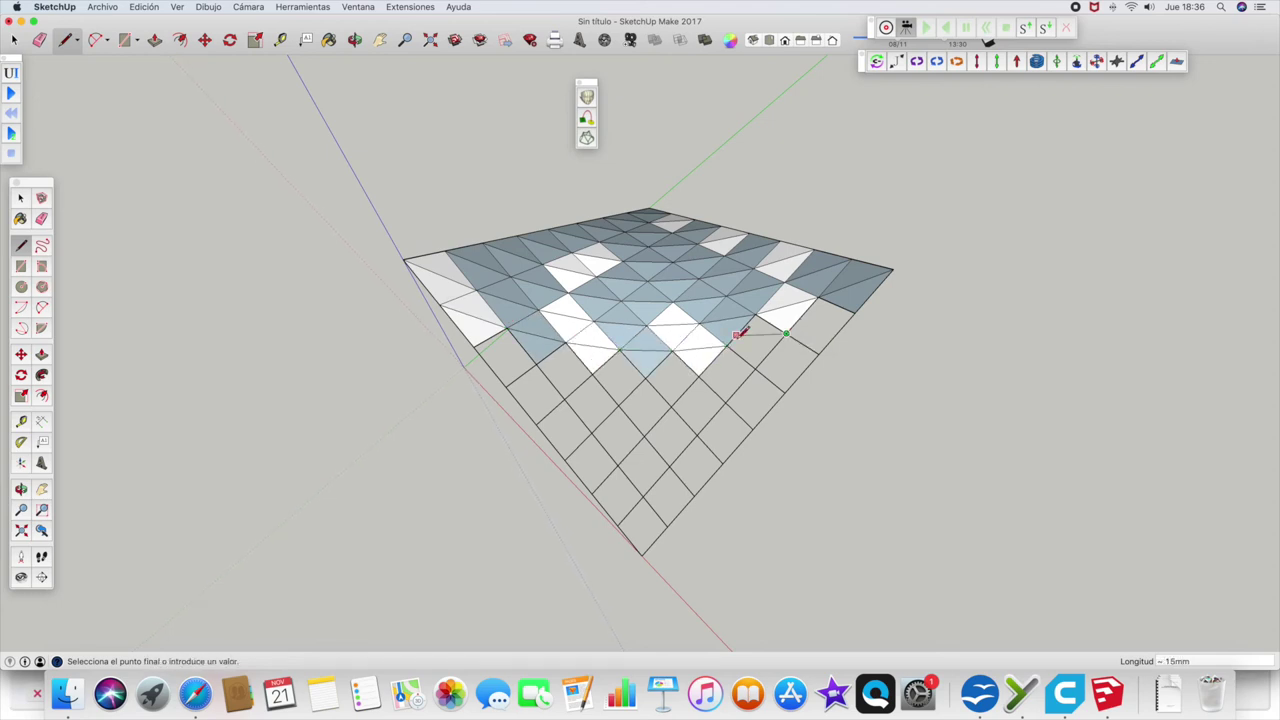
click(786, 333)
click(852, 300)
click(822, 324)
click(758, 366)
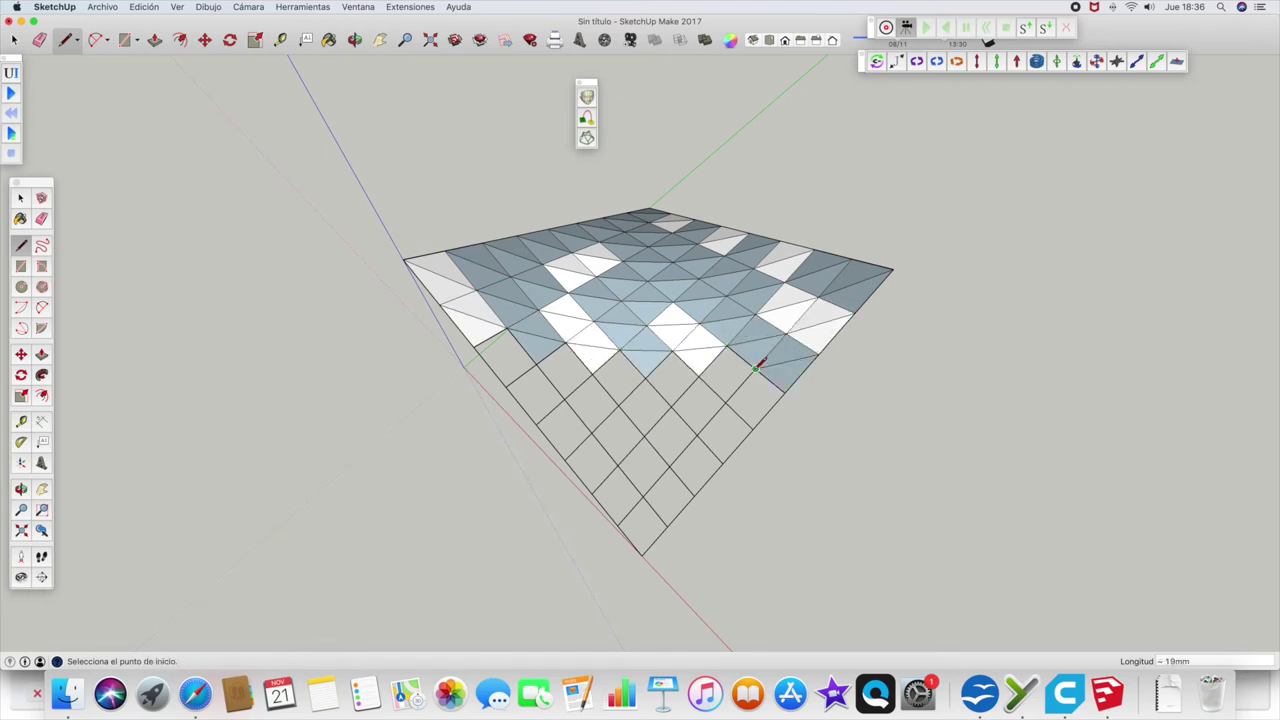
Add diagonals along the front arc row from right to left.
click(699, 376)
click(759, 363)
click(645, 377)
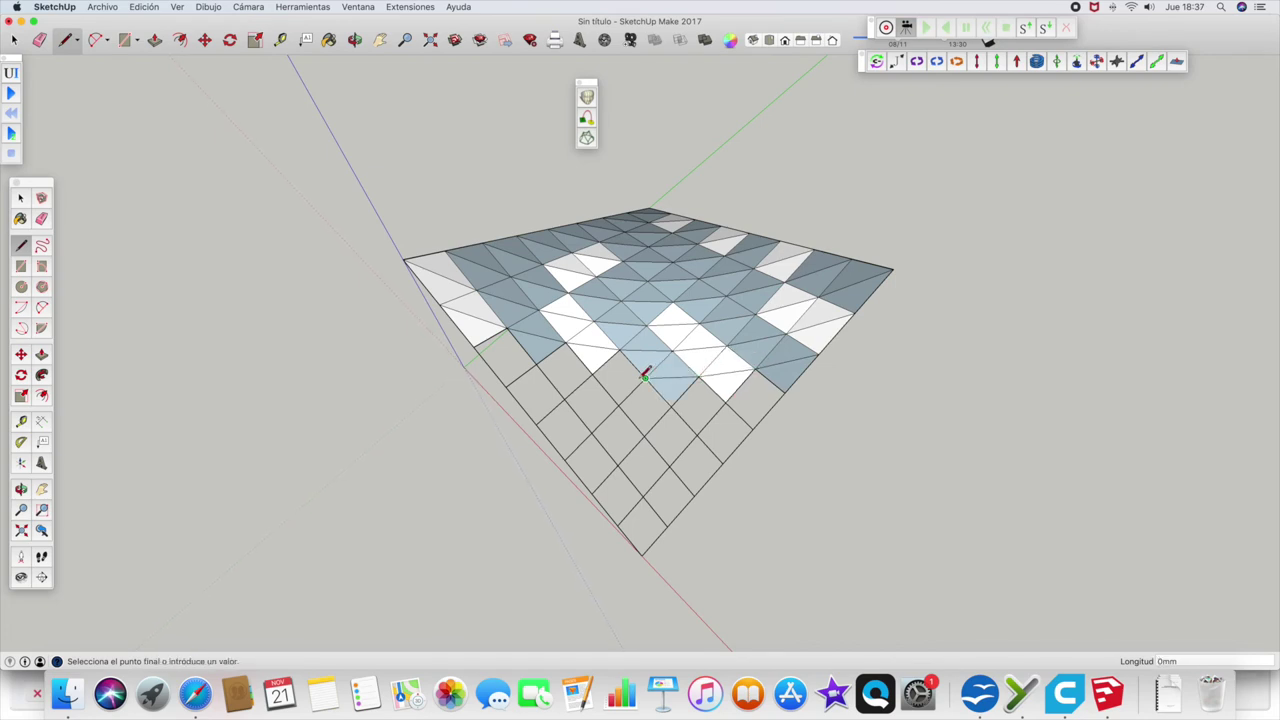
click(594, 371)
click(536, 364)
click(474, 347)
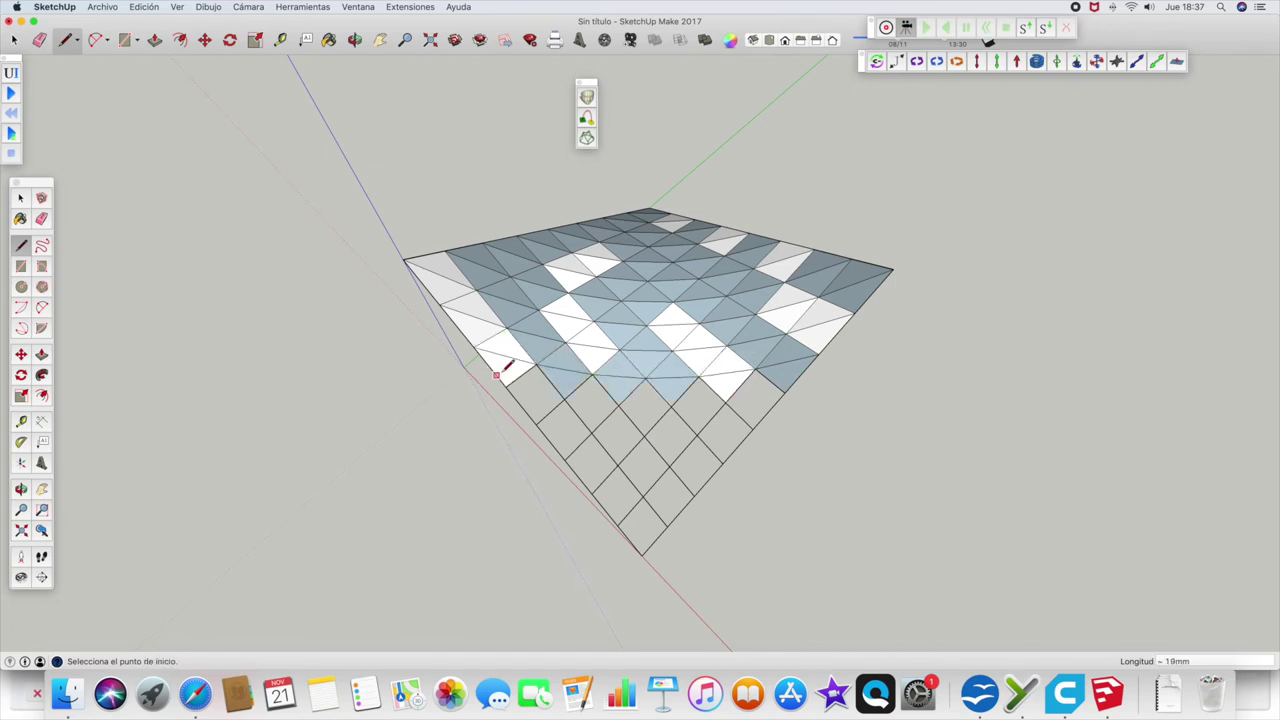
Triangulate the remaining cells in the lower rows.
click(565, 397)
click(671, 405)
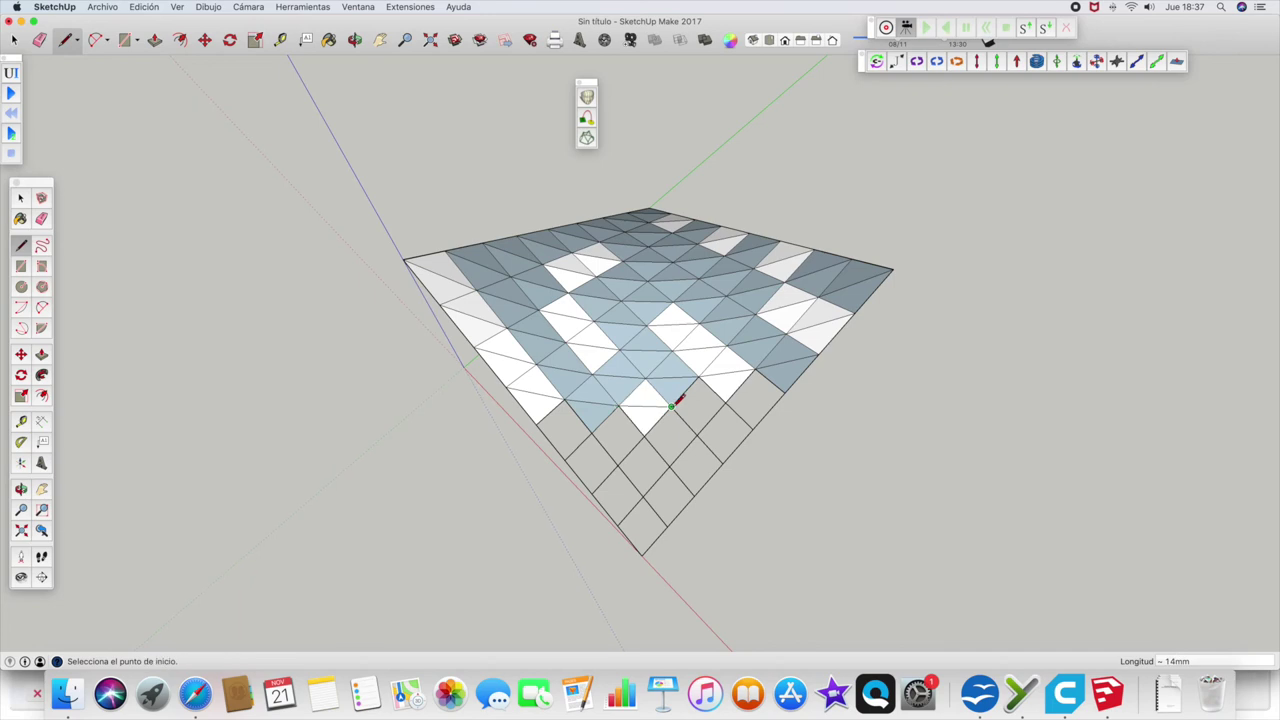
click(785, 392)
click(735, 397)
click(697, 431)
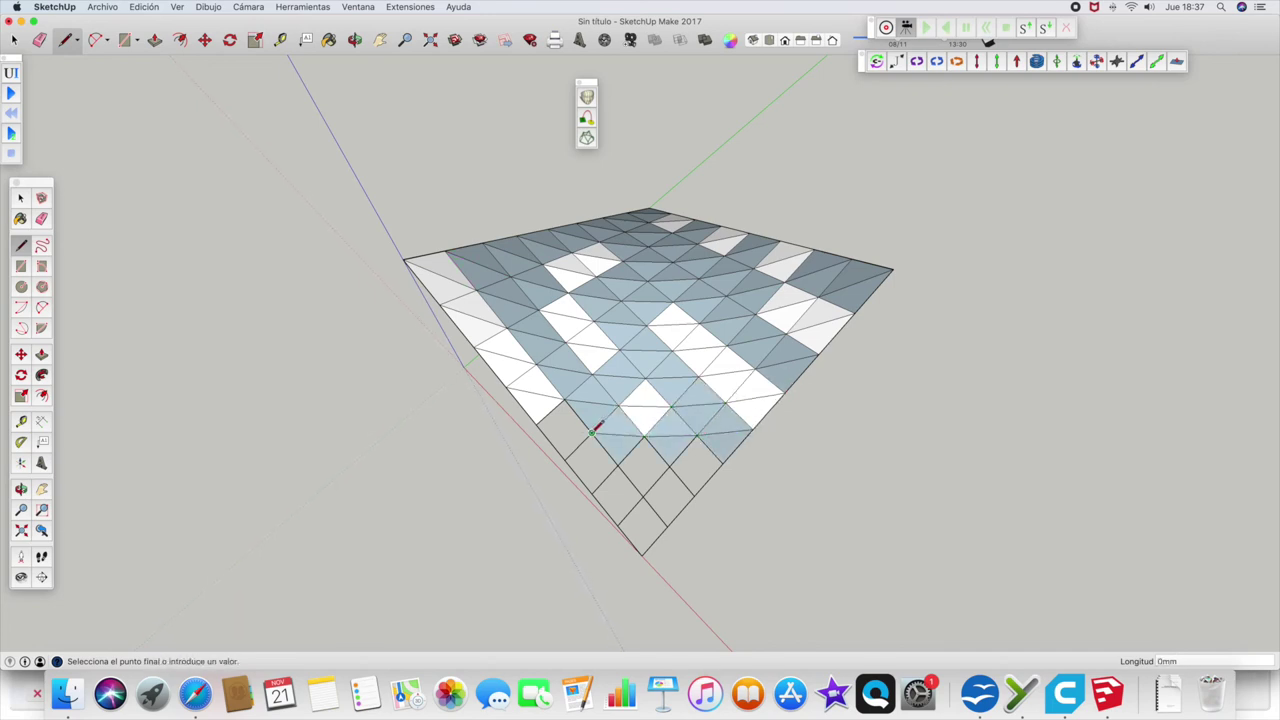
click(537, 424)
click(565, 459)
click(620, 466)
click(671, 451)
click(694, 494)
click(643, 496)
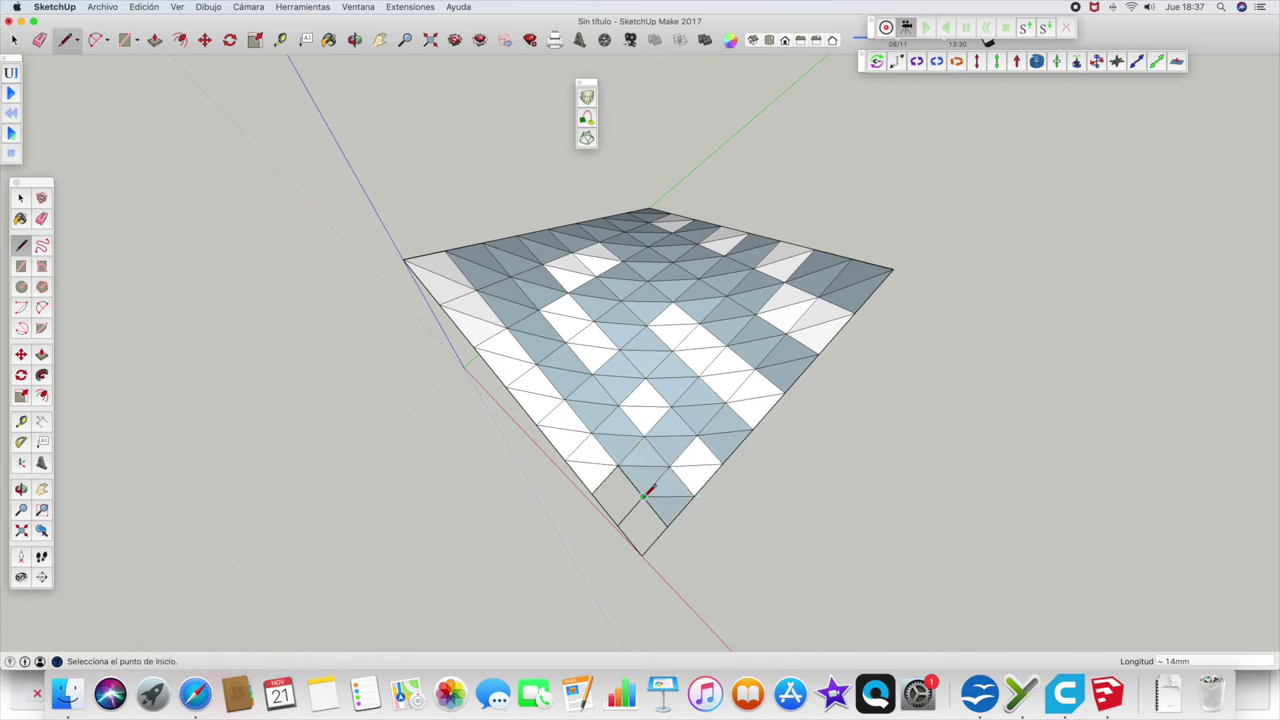
Draw the last diagonals across the bottom-corner cells.
click(598, 489)
click(643, 496)
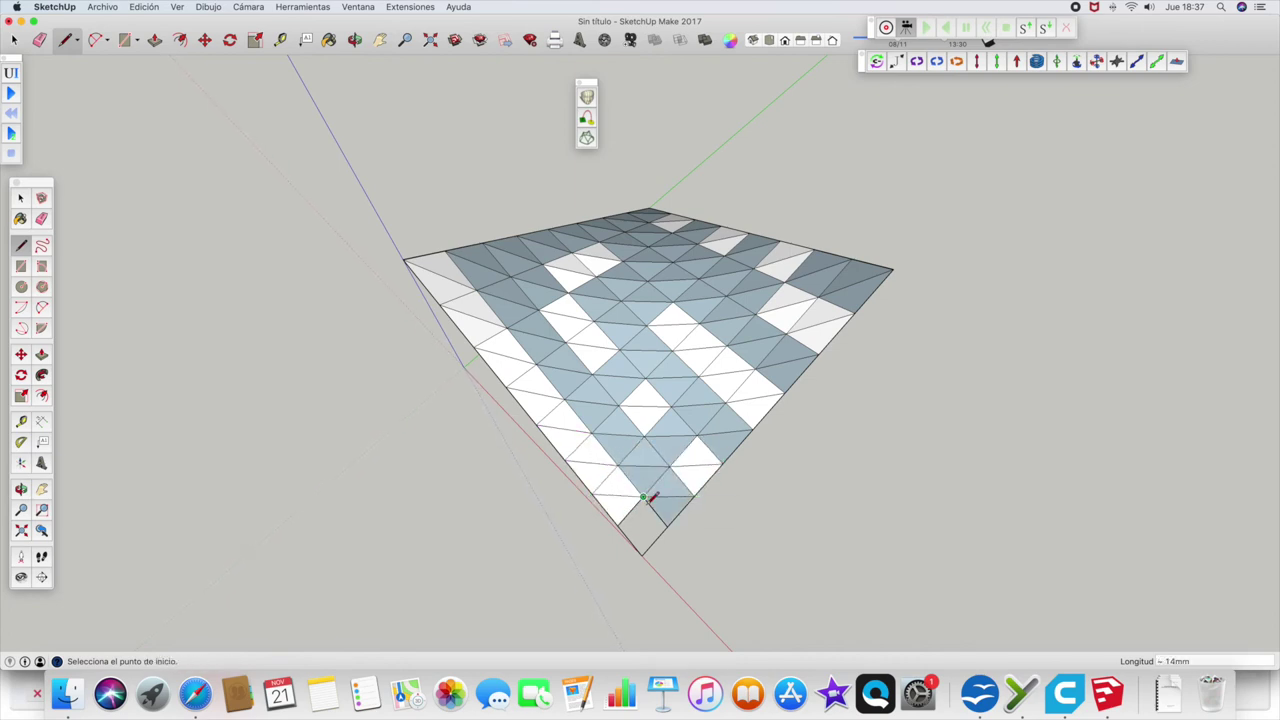
click(664, 524)
click(620, 522)
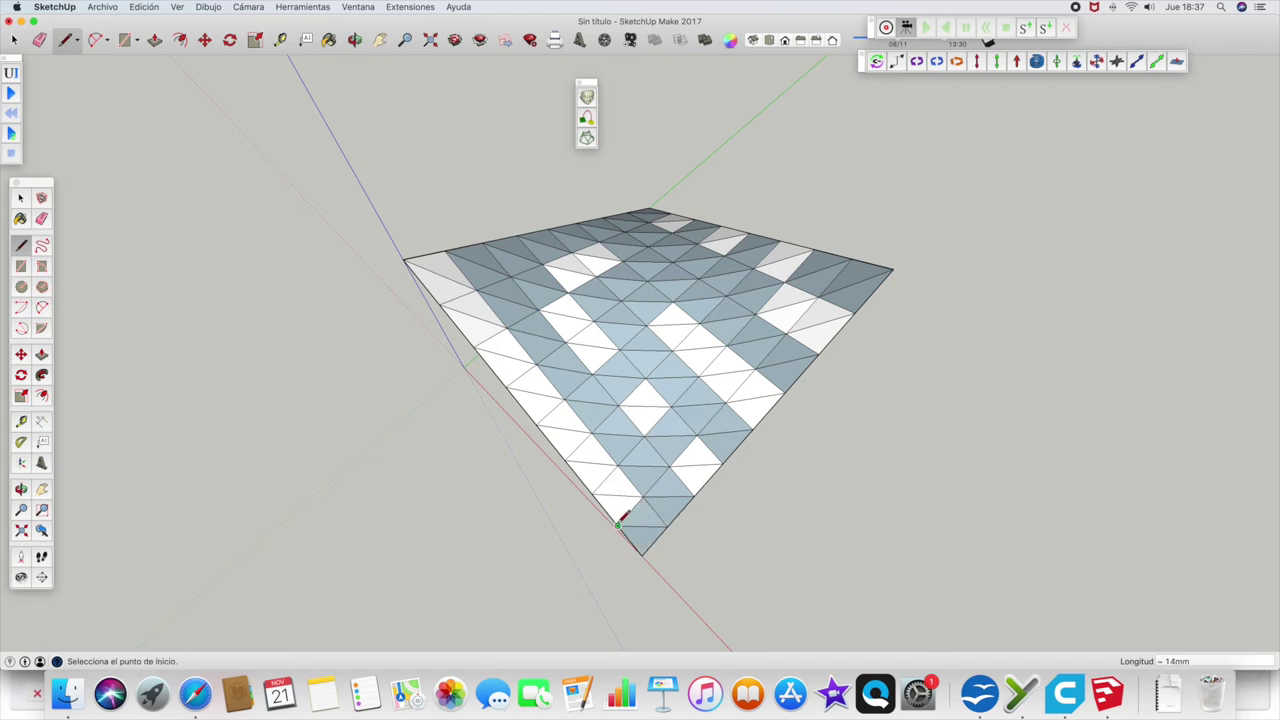
click(355, 40)
Orbit to view the saddle from the side and front, then window-select the entire triangulated mesh.
mouse_move(677, 429)
mouse_down()
mouse_move(611, 420)
mouse_move(537, 364)
mouse_move(486, 274)
mouse_move(529, 277)
mouse_up()
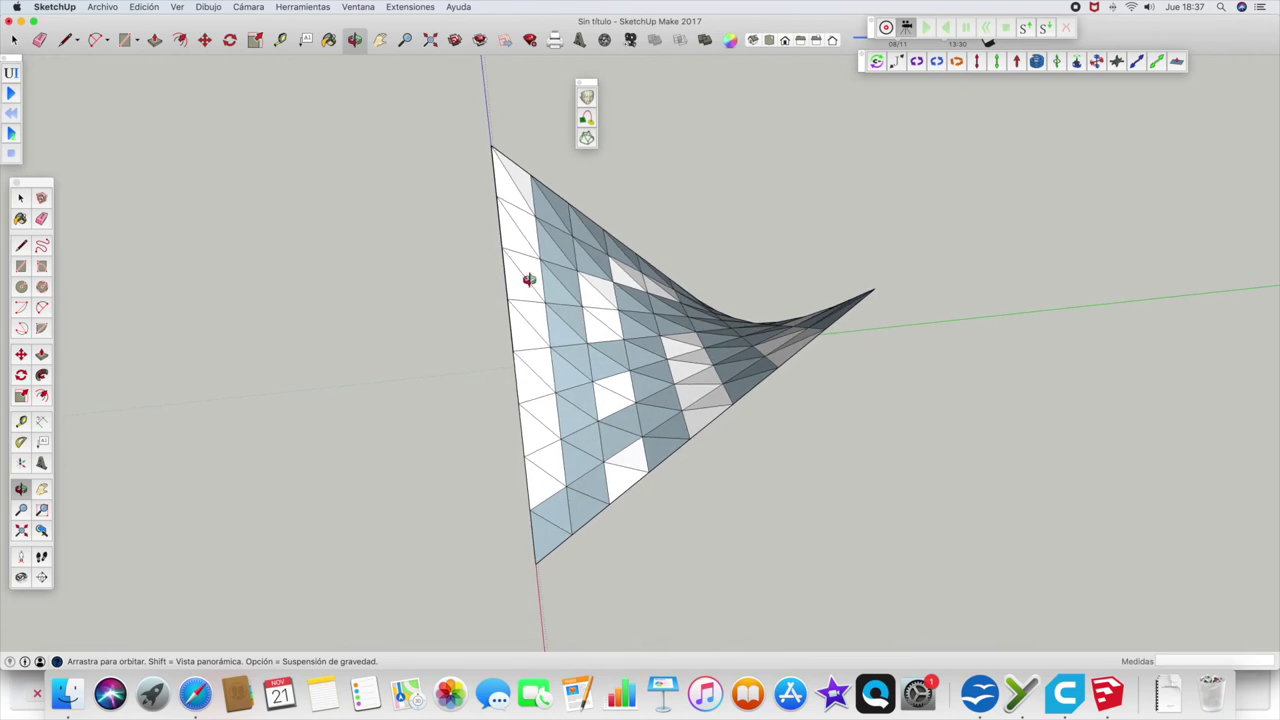
mouse_move(780, 420)
mouse_down()
mouse_move(551, 345)
mouse_move(494, 303)
mouse_up()
mouse_move(797, 363)
mouse_down()
mouse_move(534, 363)
mouse_move(830, 433)
mouse_move(340, 437)
mouse_move(976, 455)
mouse_move(940, 452)
mouse_up()
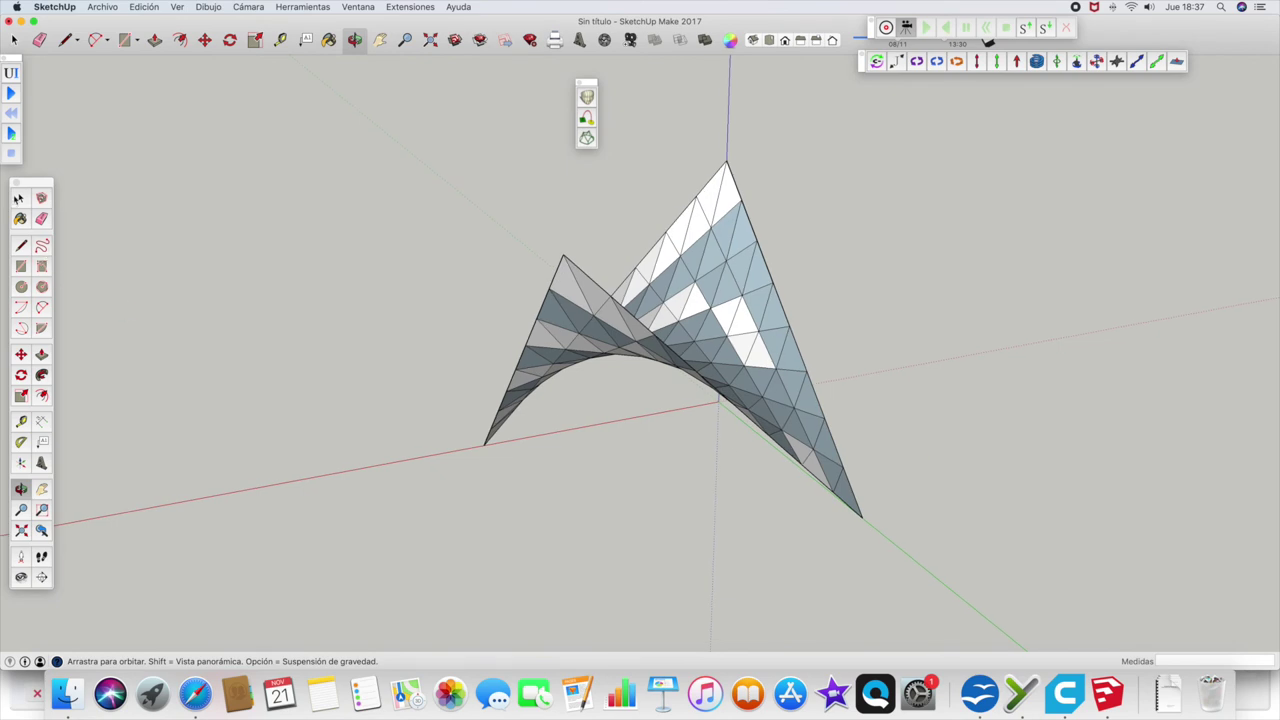
click(19, 198)
drag(401, 132, 1071, 566)
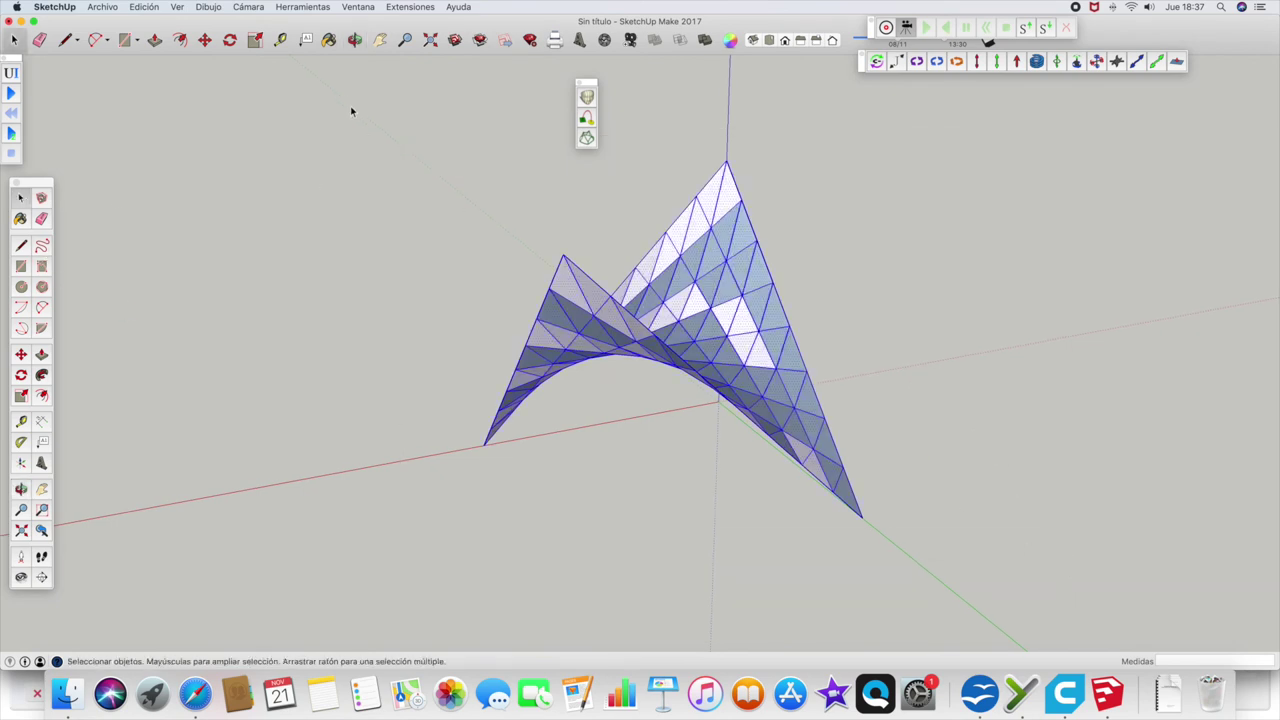
Paint the selected saddle faces with the white swatch from the Colors panel.
click(329, 40)
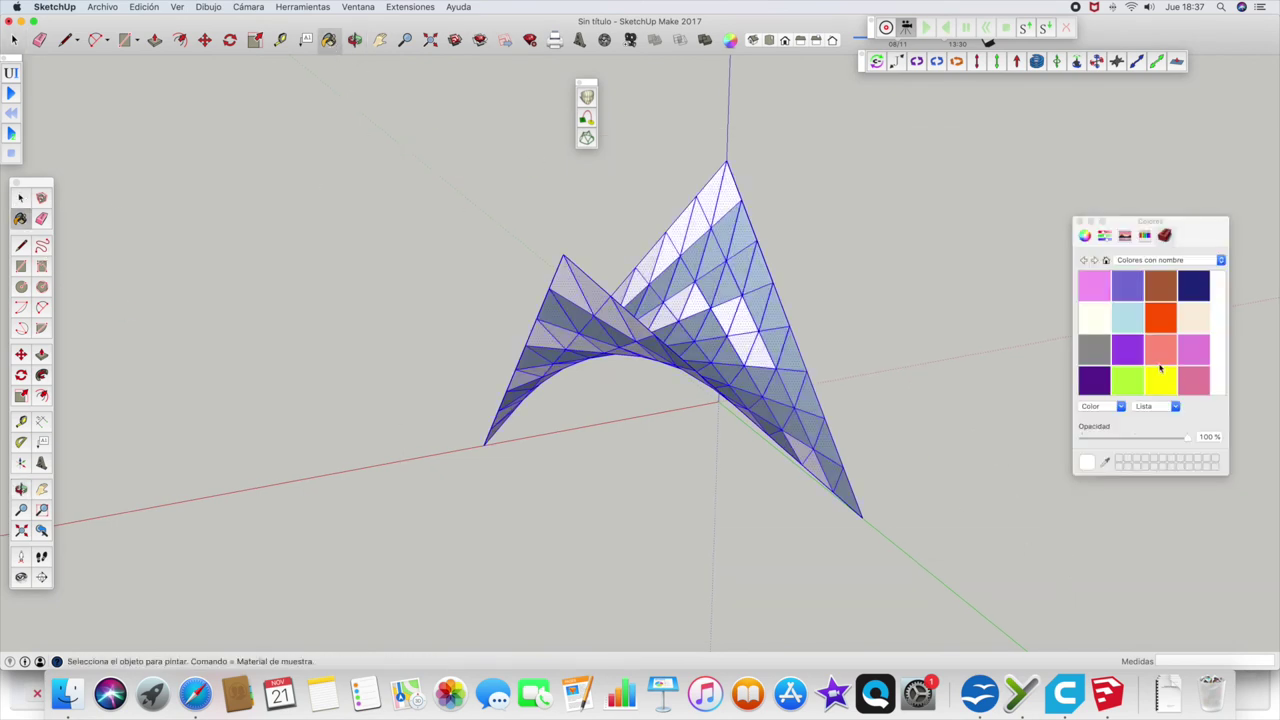
scroll(1136, 340, down, 2)
scroll(1136, 340, down, 2)
scroll(1136, 340, down, 2)
scroll(1136, 338, down, 2)
scroll(1136, 338, down, 2)
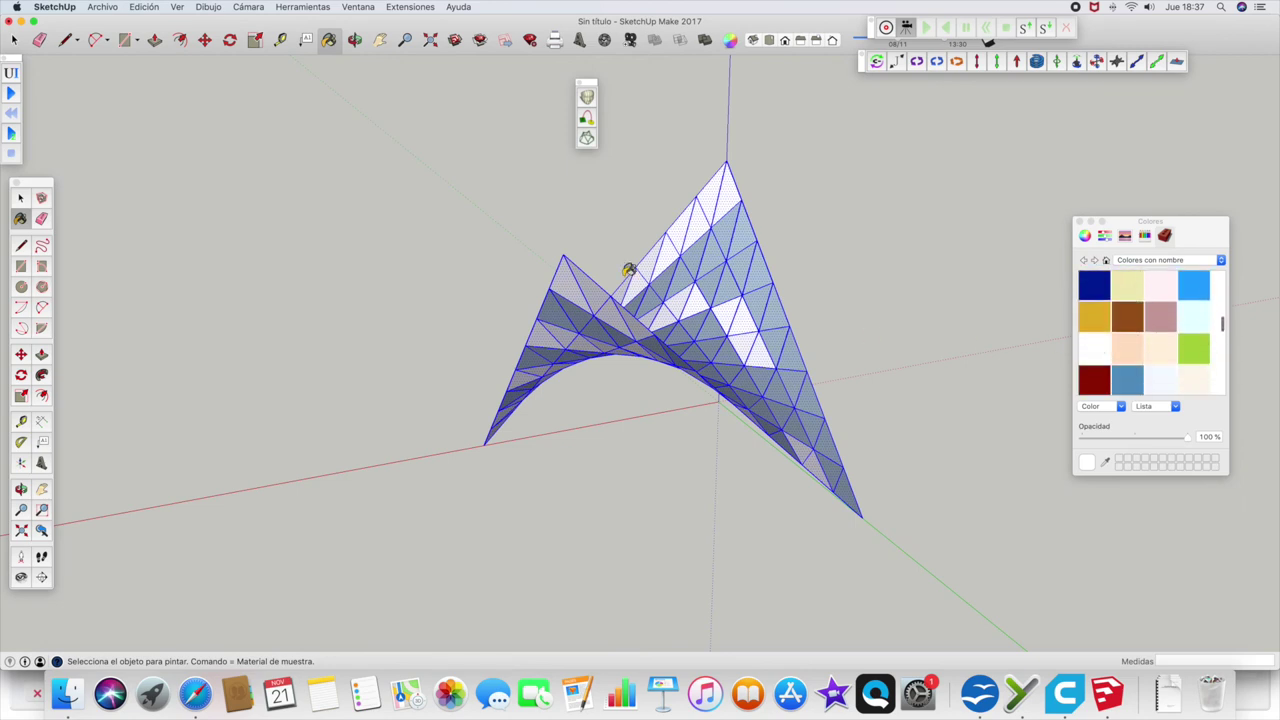
click(1093, 350)
click(682, 302)
click(681, 279)
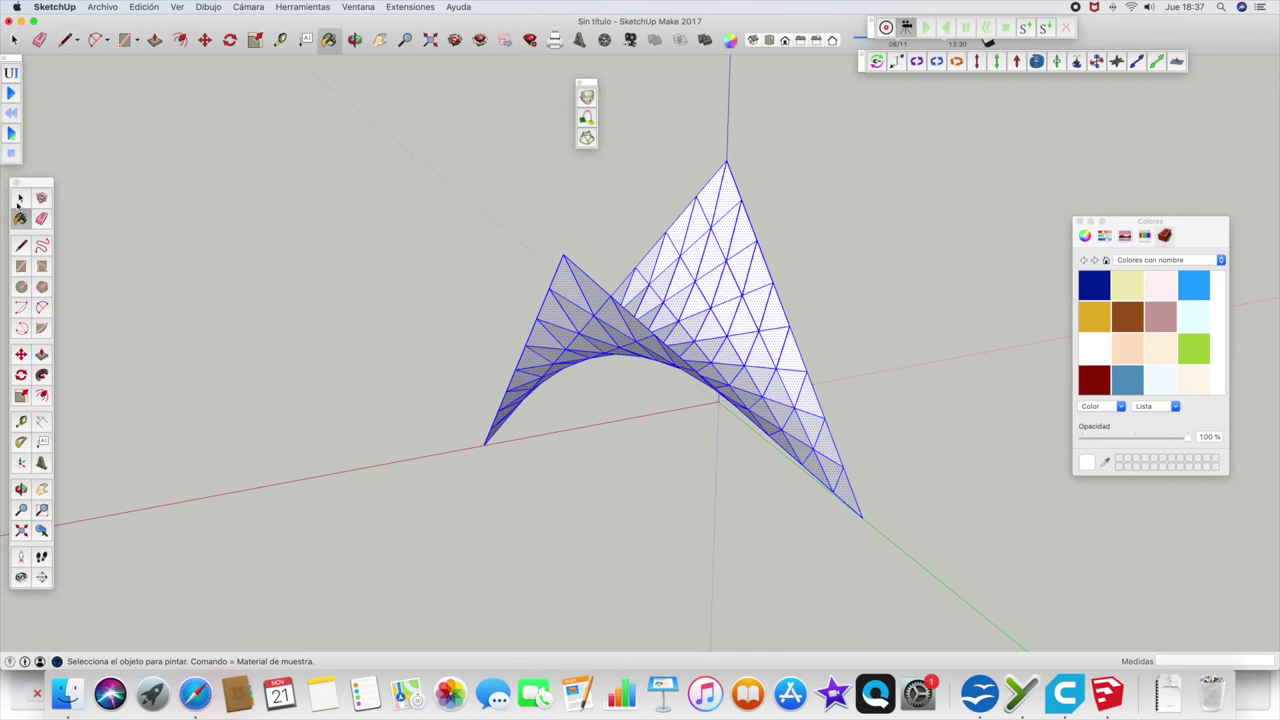
click(19, 199)
right_click(695, 254)
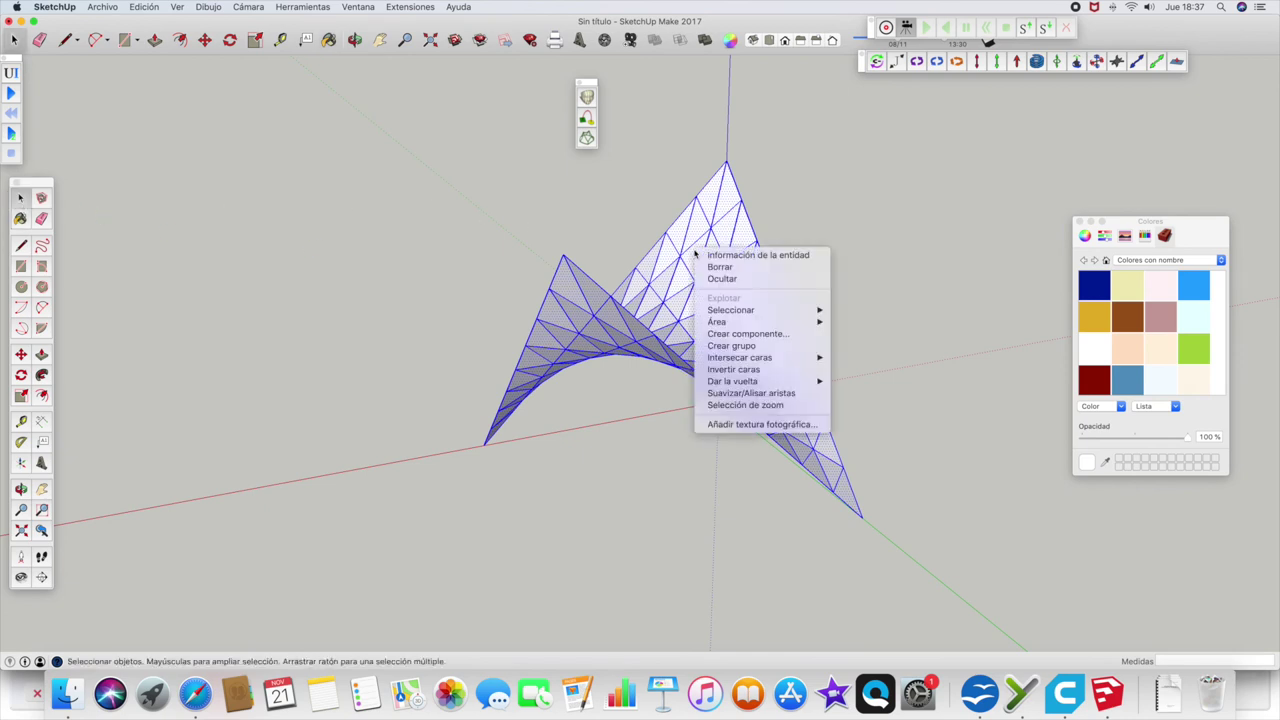
Soften edges at 52° with Smooth normals and Soften coplanar checked, then reselect the whole surface.
click(733, 394)
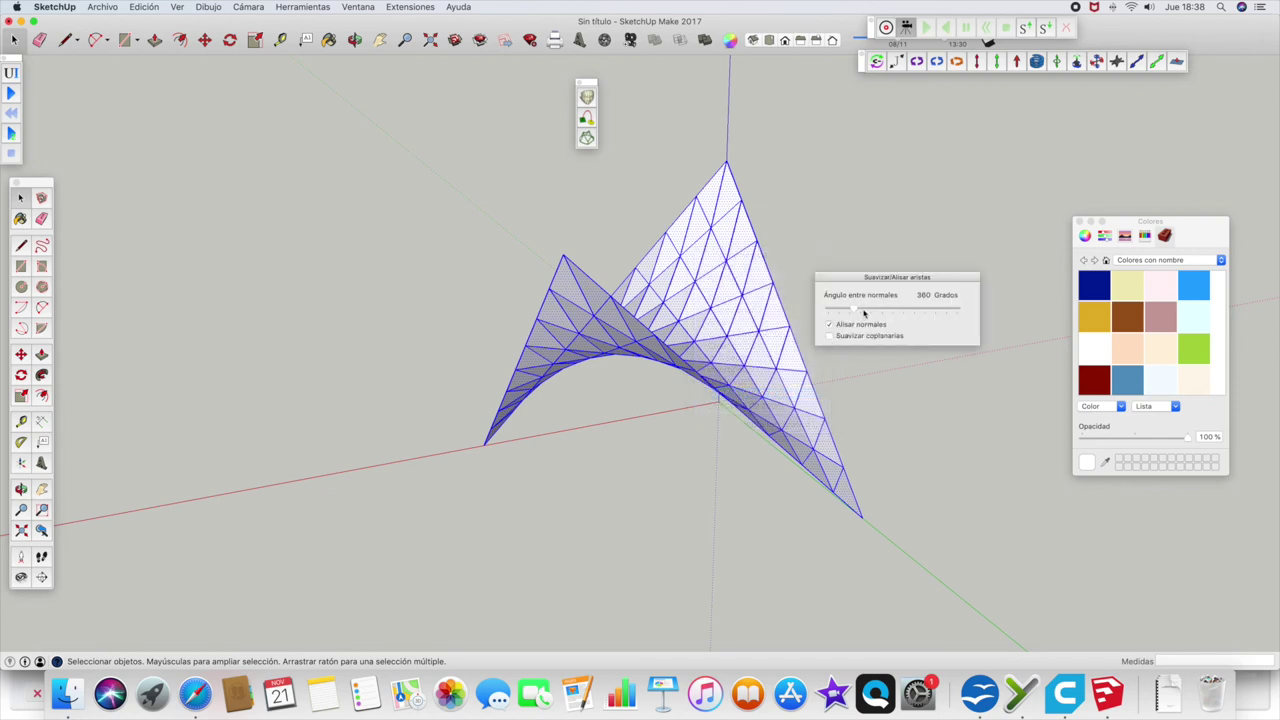
click(865, 313)
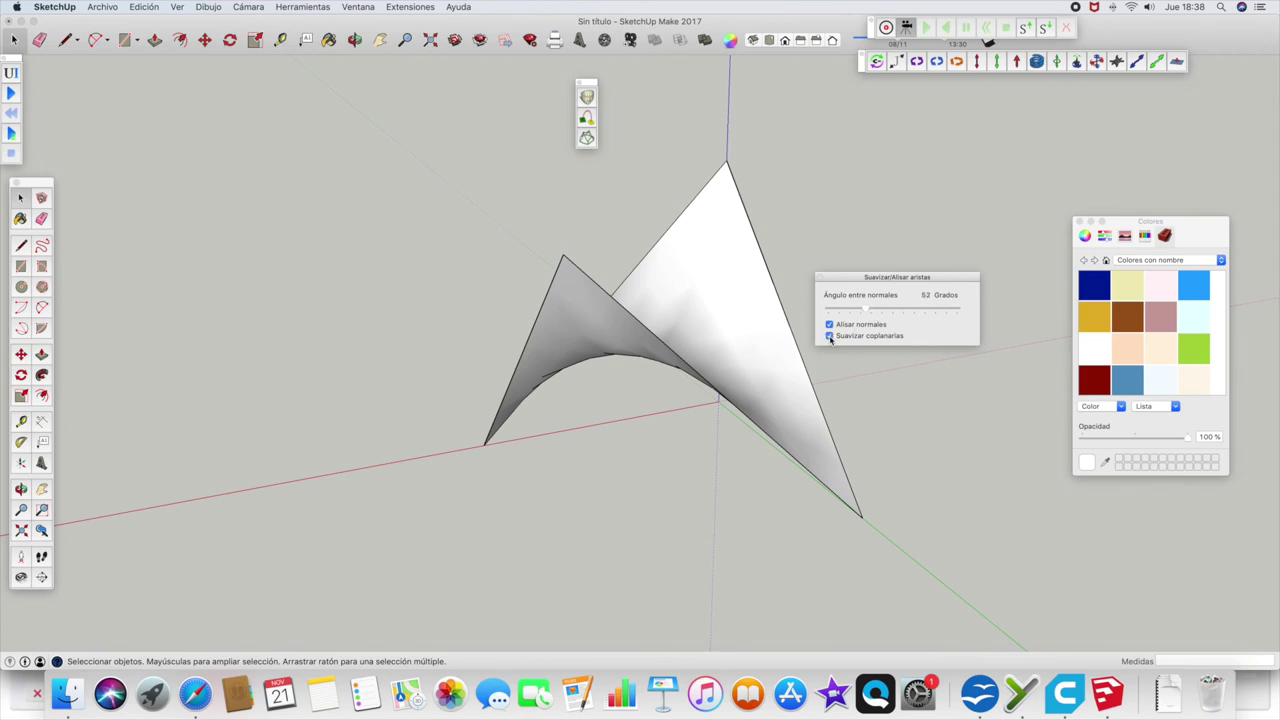
click(257, 197)
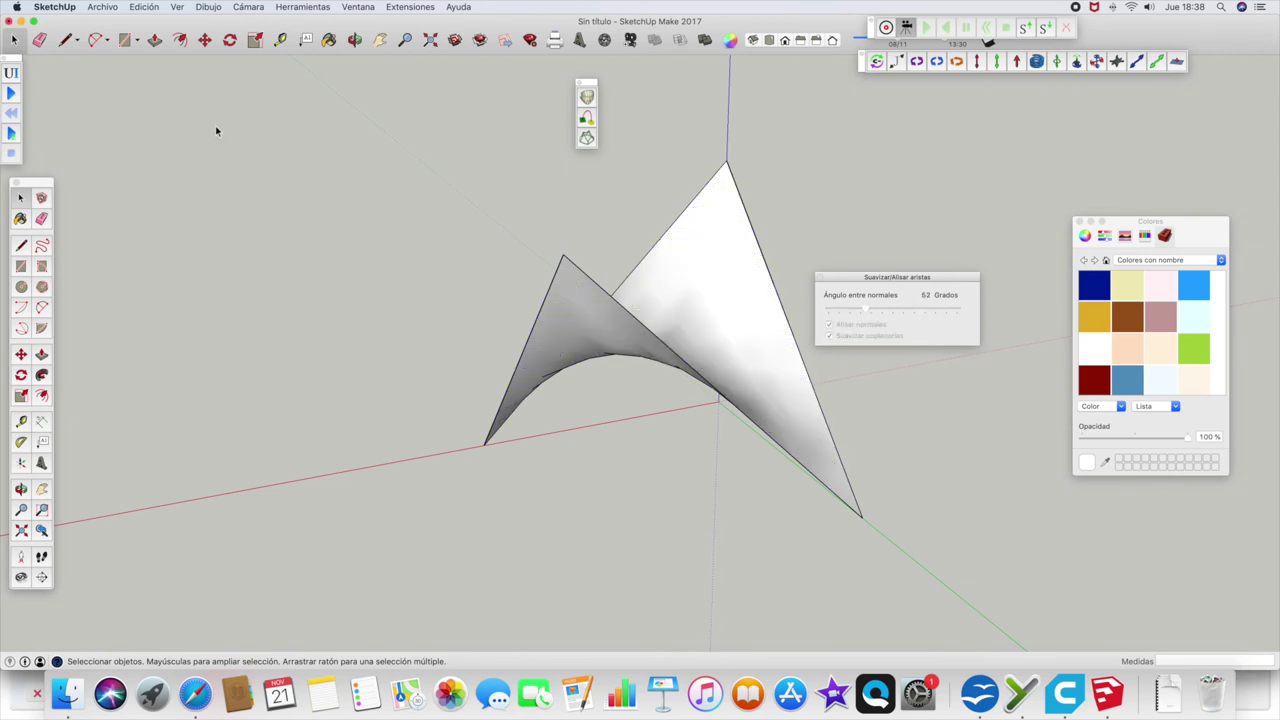
mouse_move(358, 145)
mouse_down()
mouse_move(880, 477)
mouse_move(895, 538)
mouse_up()
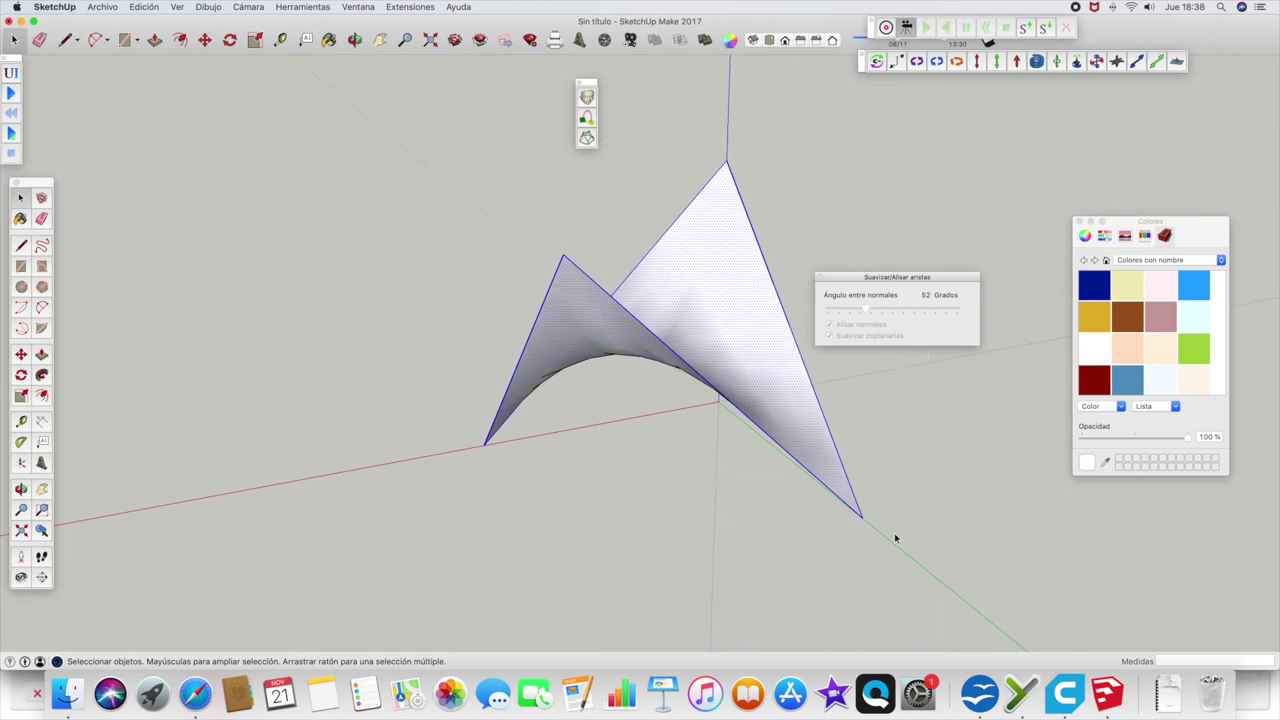
Turn off Edges and Profiles in the edge style settings and deselect the surface.
click(175, 8)
mouse_move(208, 151)
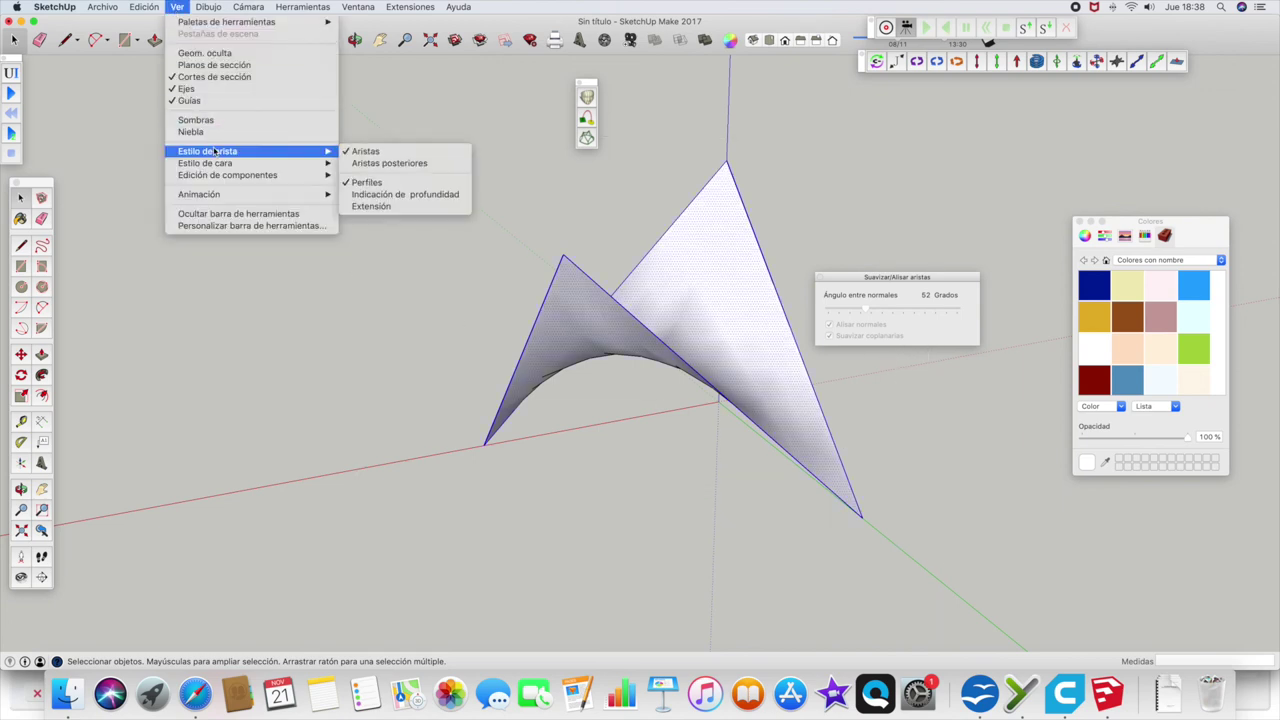
click(365, 151)
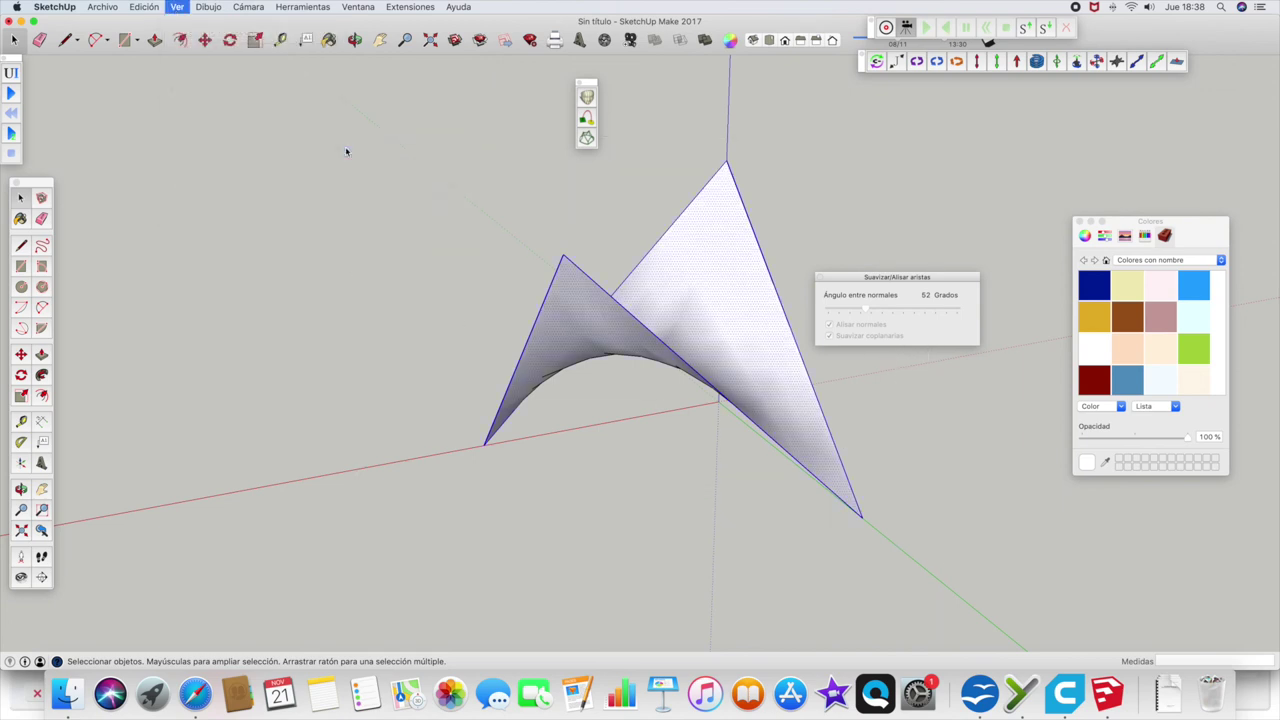
click(177, 8)
mouse_move(208, 151)
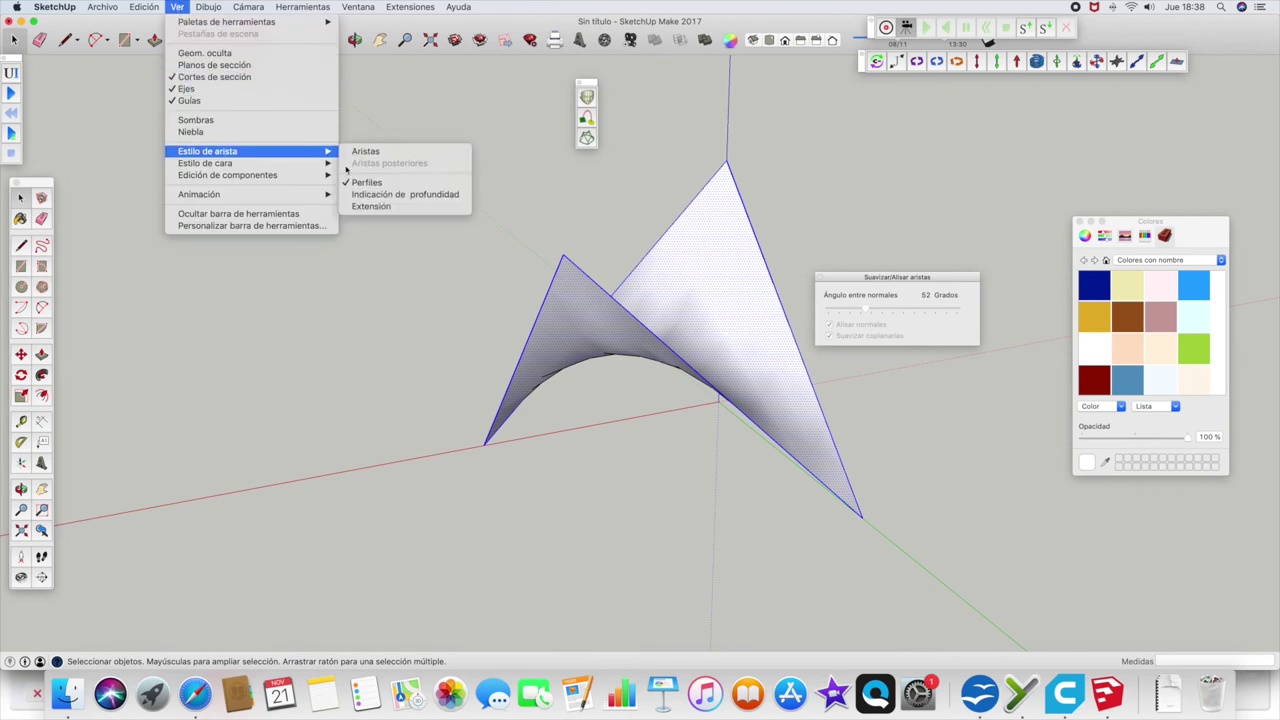
click(377, 184)
click(404, 232)
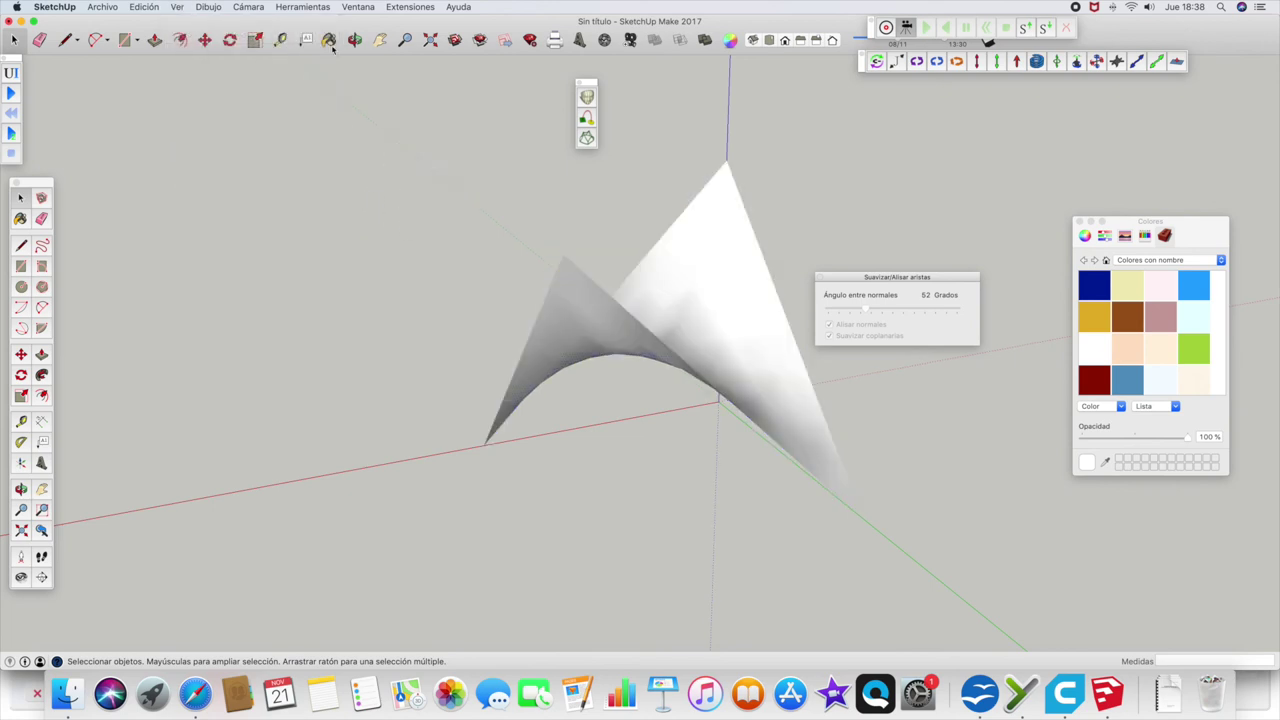
Orbit the smooth saddle to a front-facing angle and close the Soften Edges dialog.
click(355, 40)
mouse_move(563, 191)
mouse_down()
mouse_move(509, 220)
mouse_move(411, 223)
mouse_move(269, 185)
mouse_up()
mouse_move(866, 391)
mouse_down()
mouse_move(883, 409)
mouse_move(794, 394)
mouse_move(489, 291)
mouse_up()
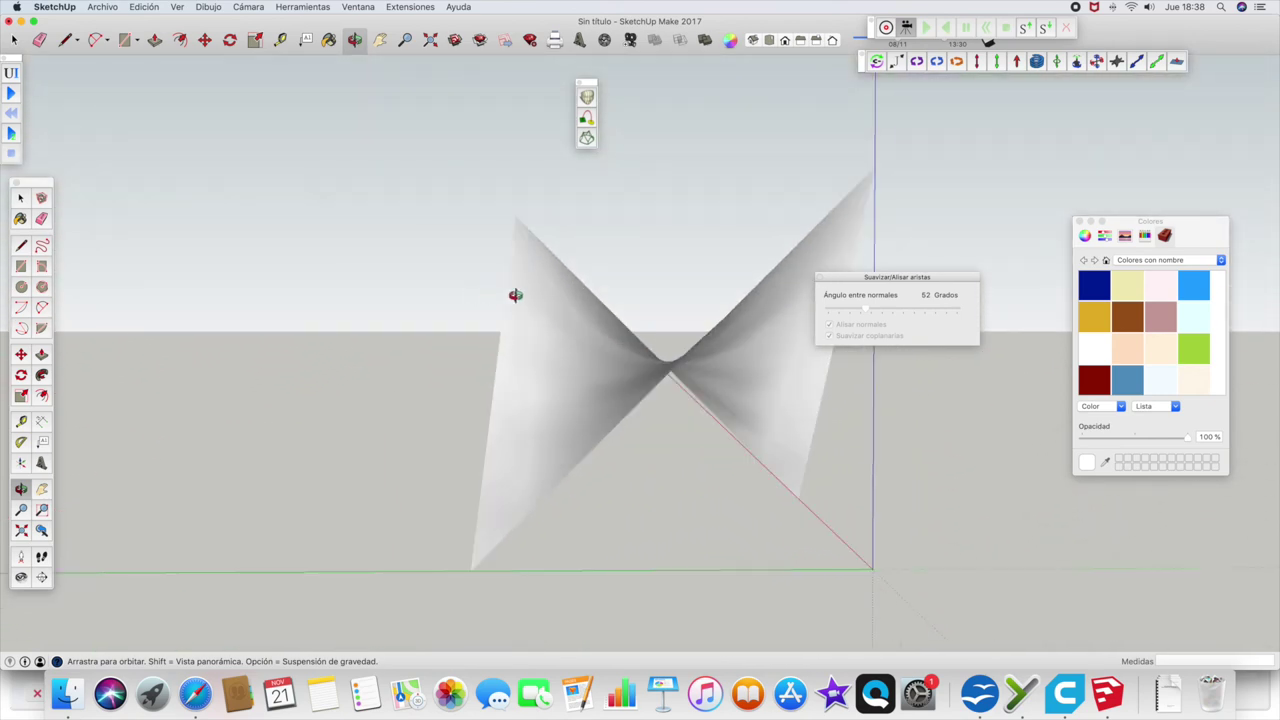
mouse_move(806, 329)
mouse_down()
mouse_move(677, 344)
mouse_move(838, 281)
mouse_up()
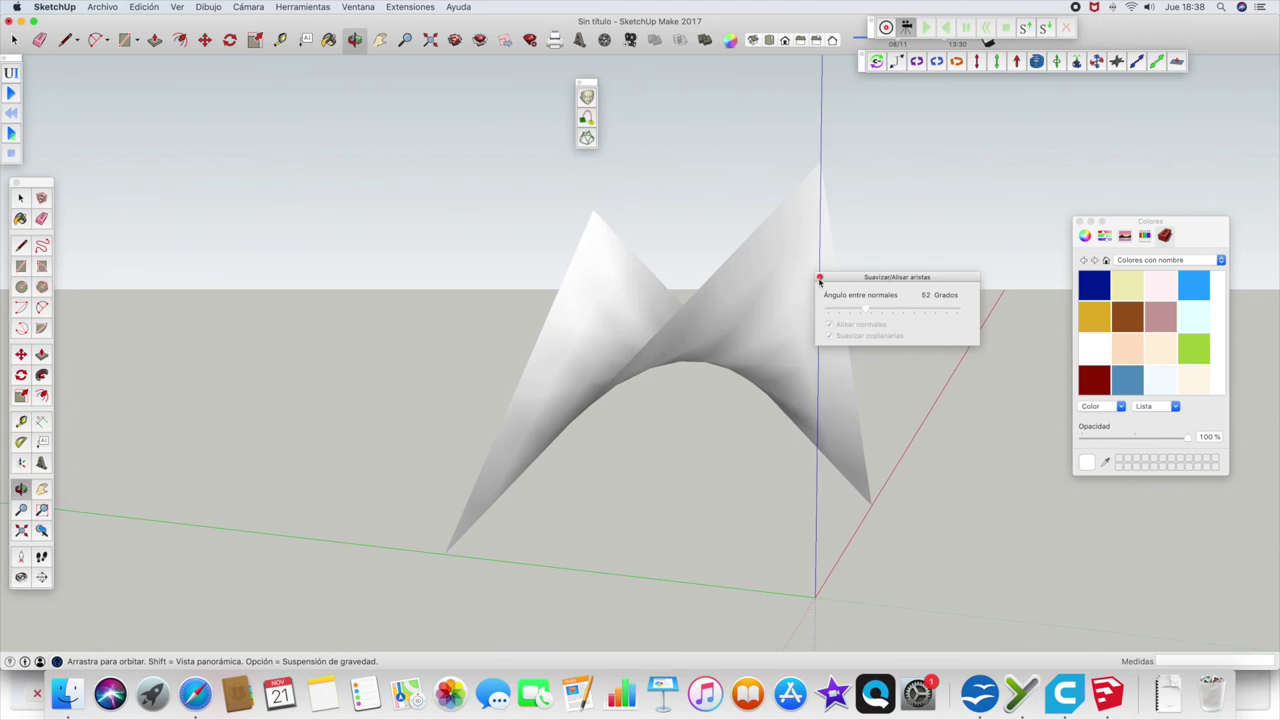
click(819, 279)
Review the saddle in Iso, Top, Front, Right, Back and Left views, ending in Iso.
click(754, 41)
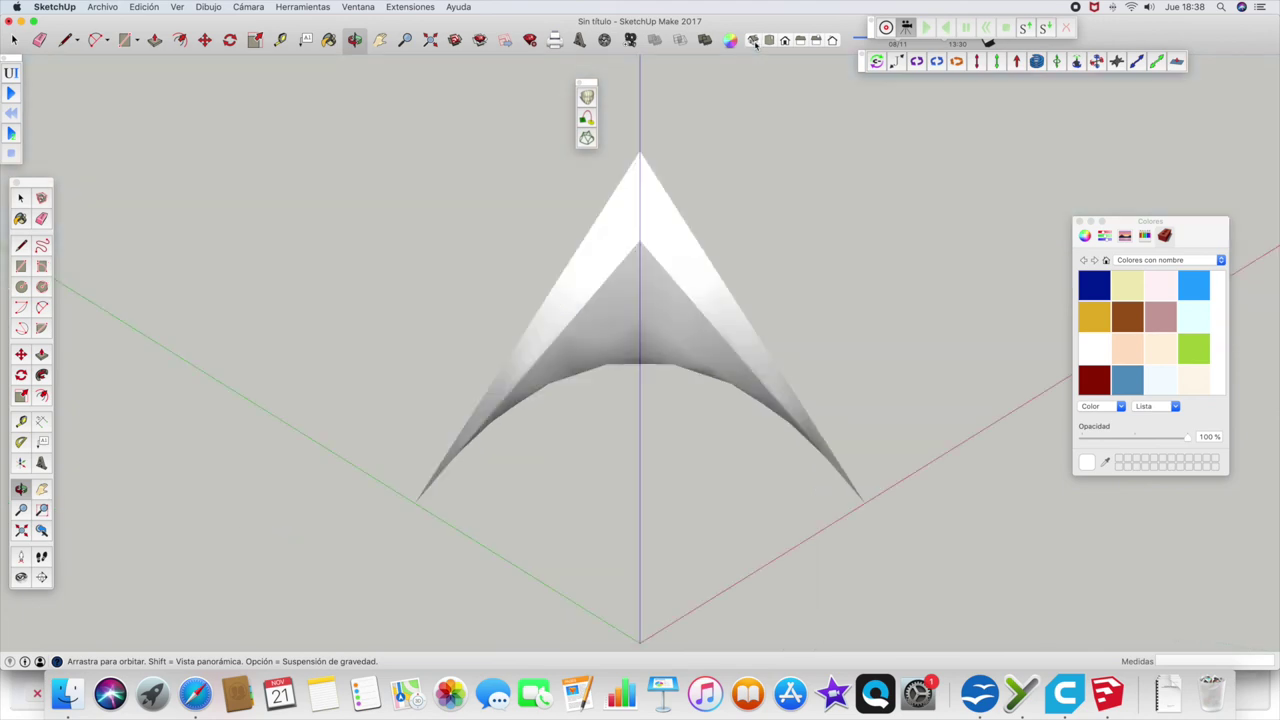
click(769, 41)
click(784, 41)
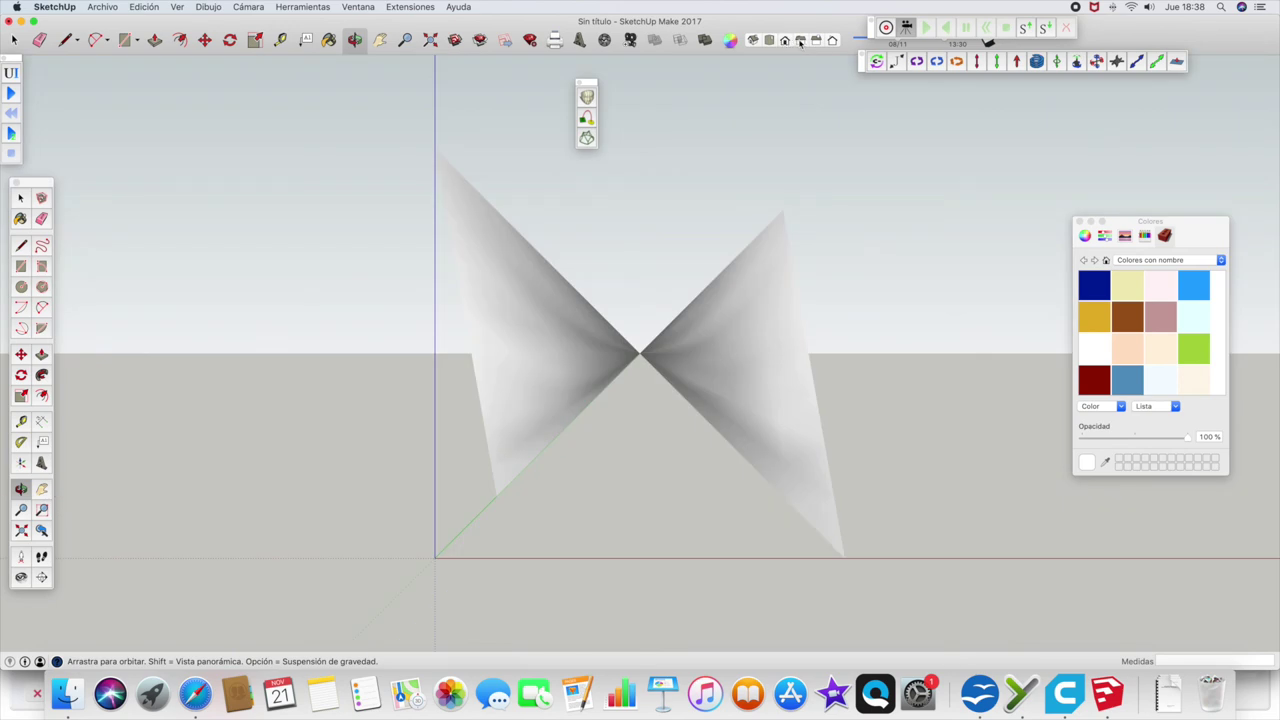
click(800, 41)
click(816, 41)
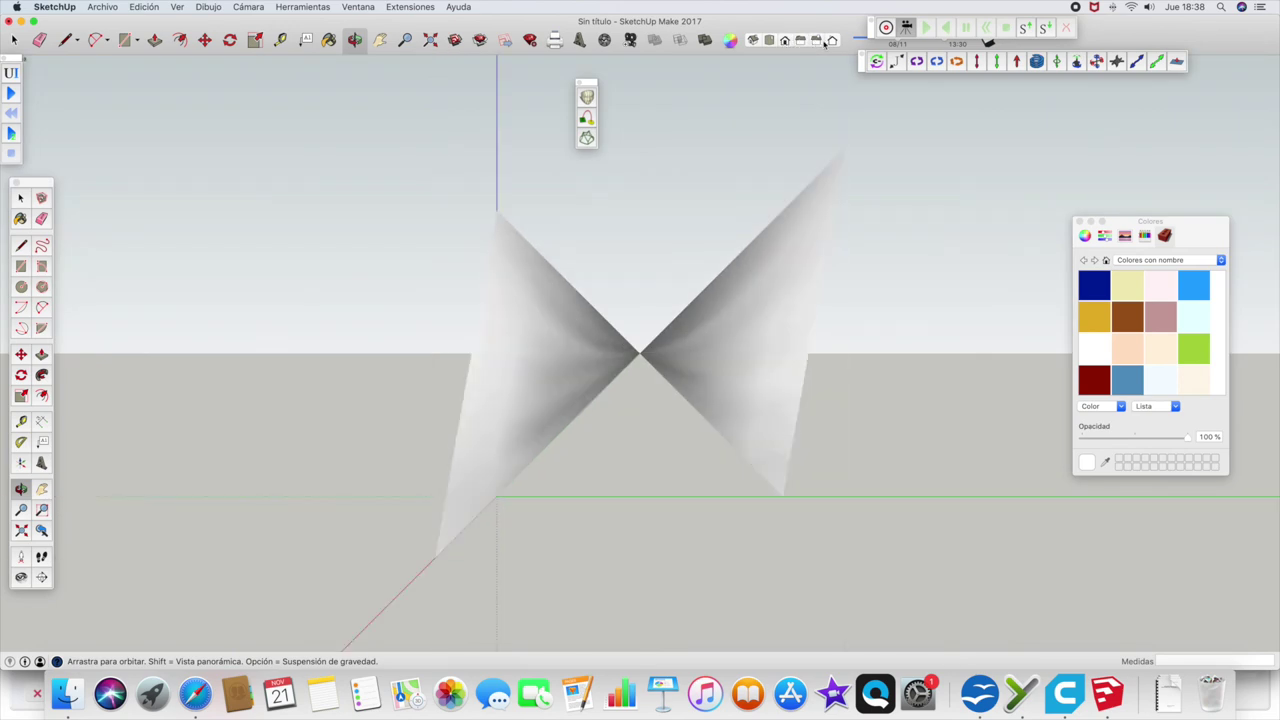
click(832, 41)
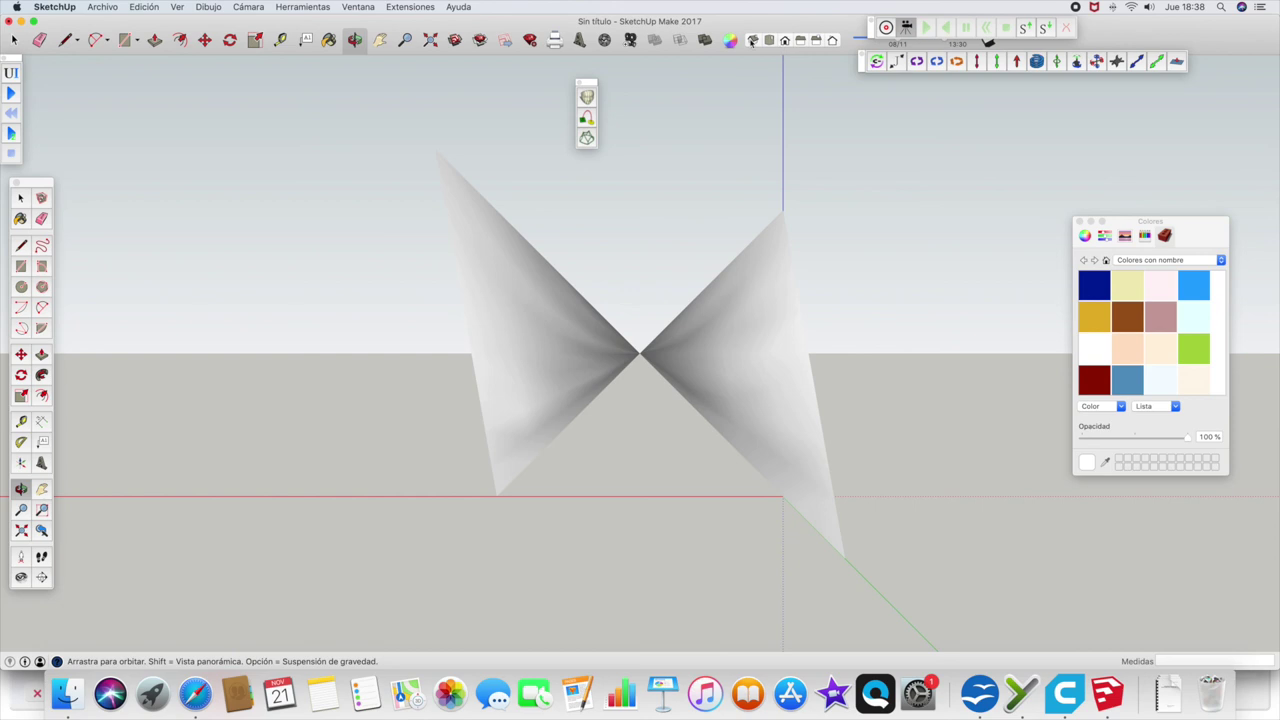
click(752, 40)
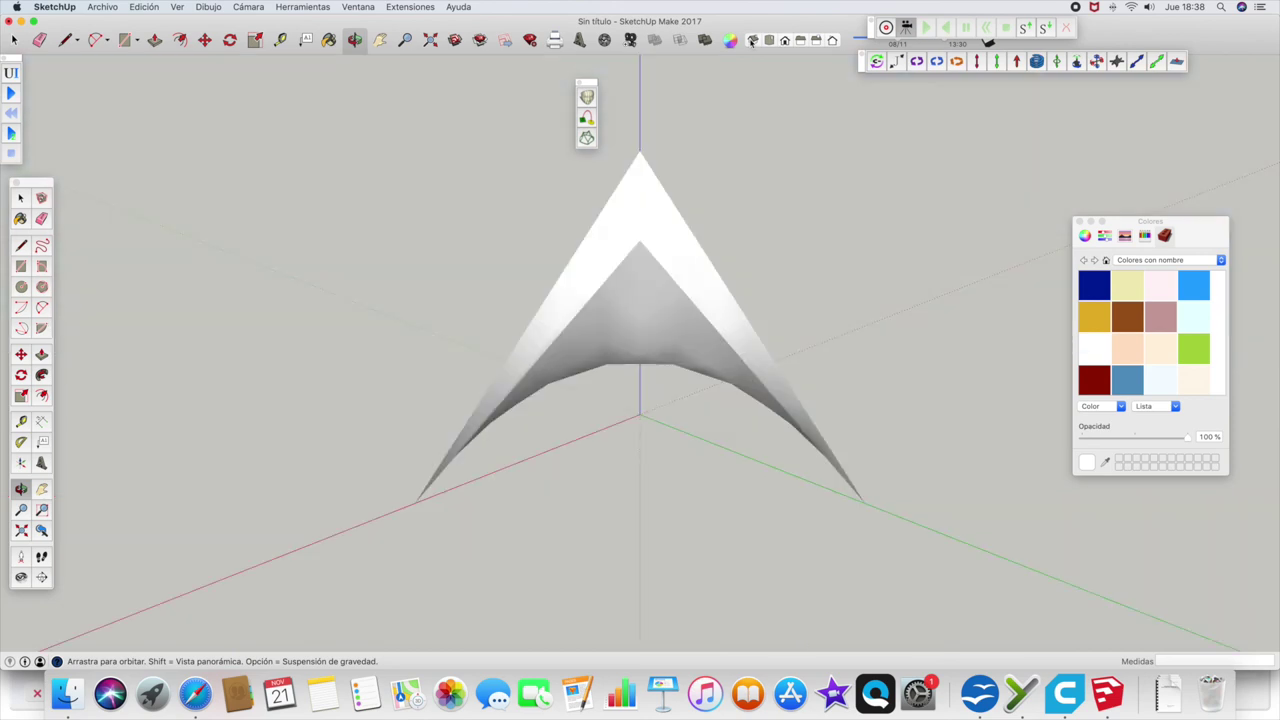